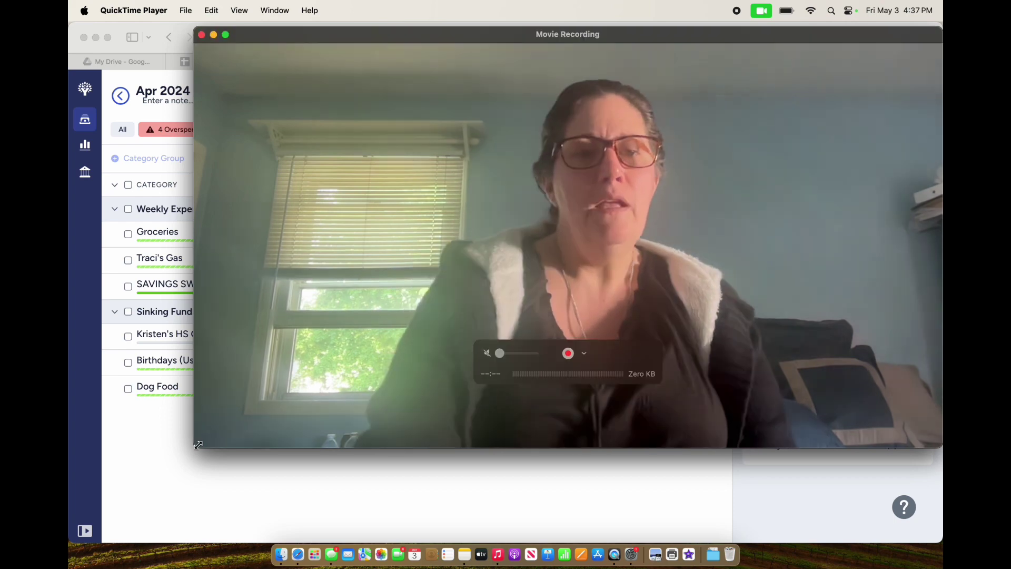
# Step: Shrink the Movie Recording window into a small preview so the April budget underneath is uncovered
pyautogui.moveTo(194, 447); pyautogui.dragTo(690, 168)
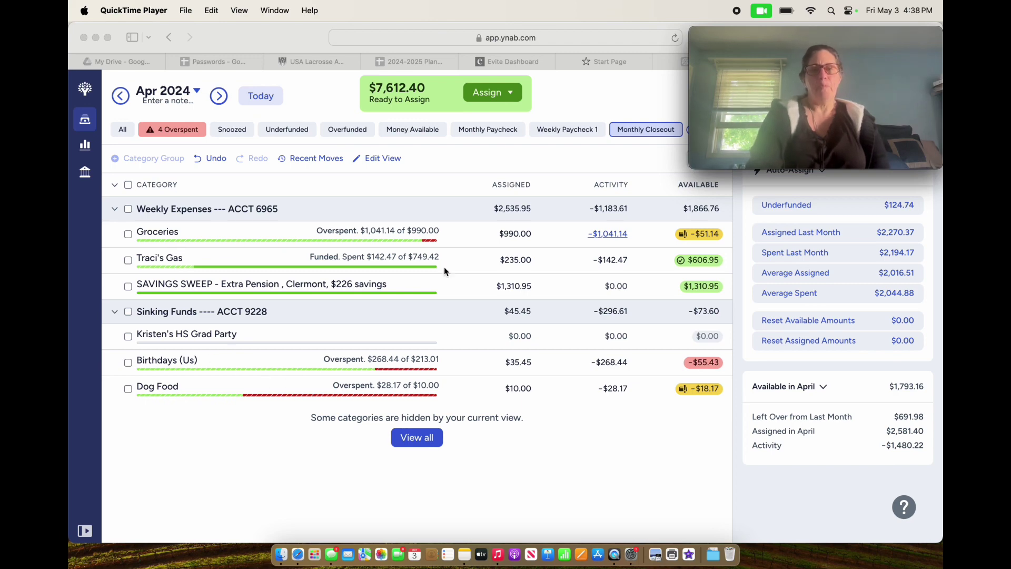
# Step: Move $51.14 from the gas category in Weekly Expenses to Groceries
pyautogui.click(700, 261)
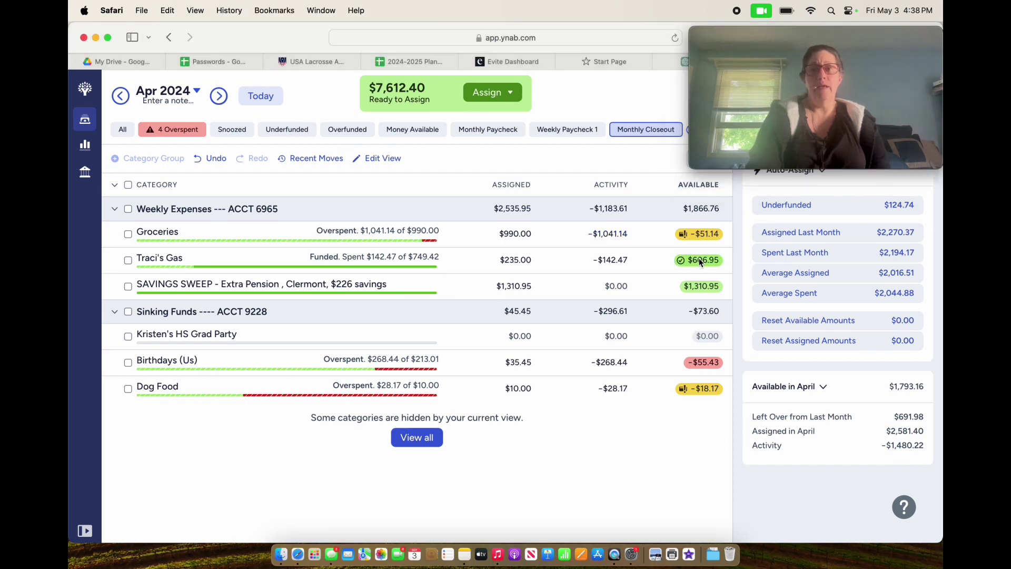
pyautogui.click(700, 262)
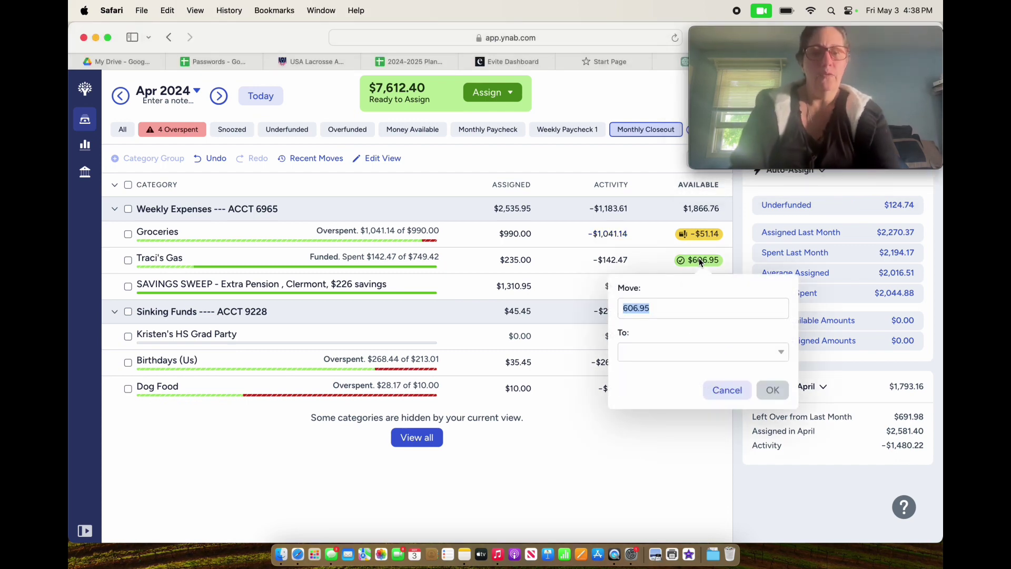
pyautogui.write('51')
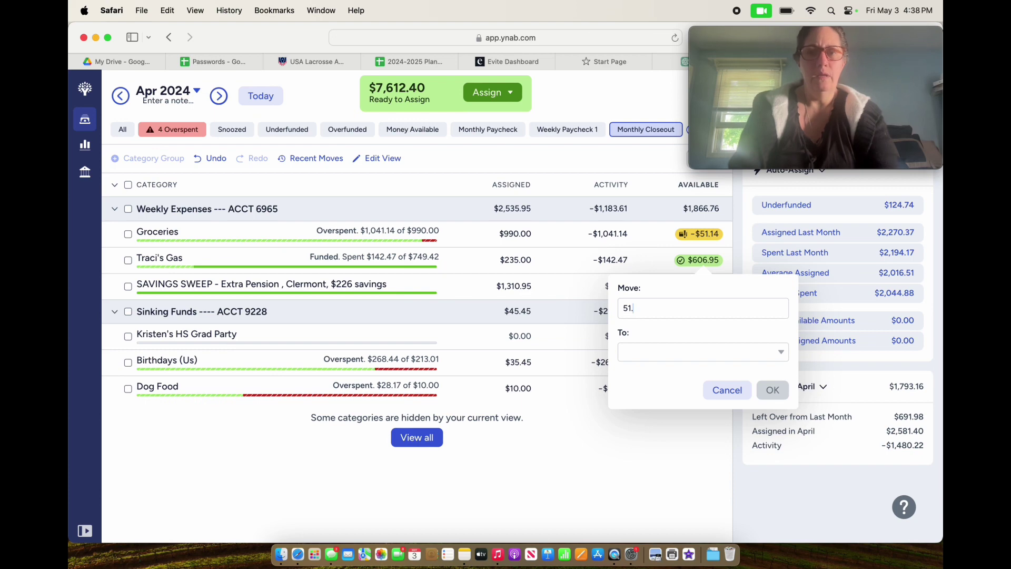
pyautogui.write('.14')
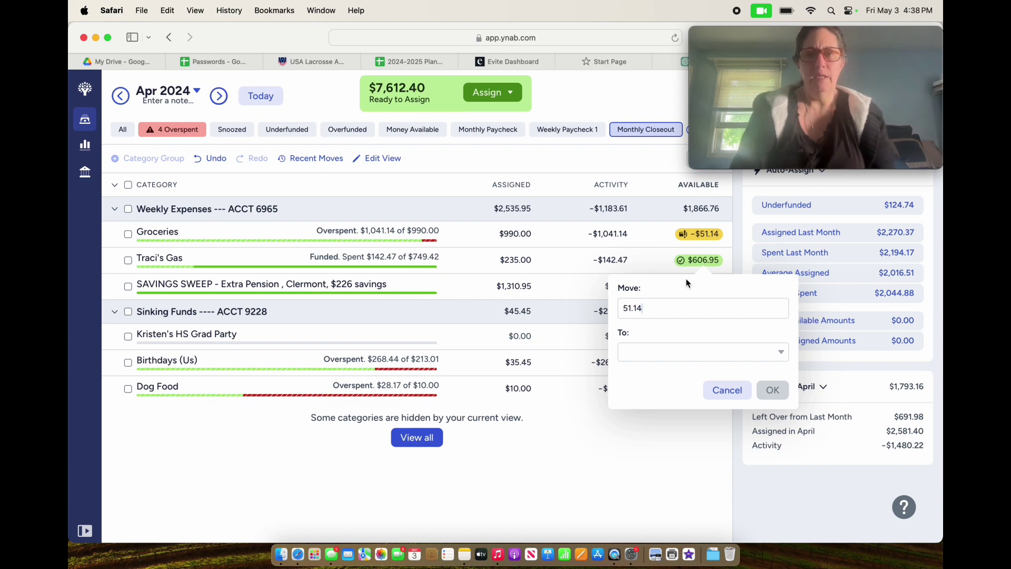
pyautogui.click(635, 357)
pyautogui.write('G')
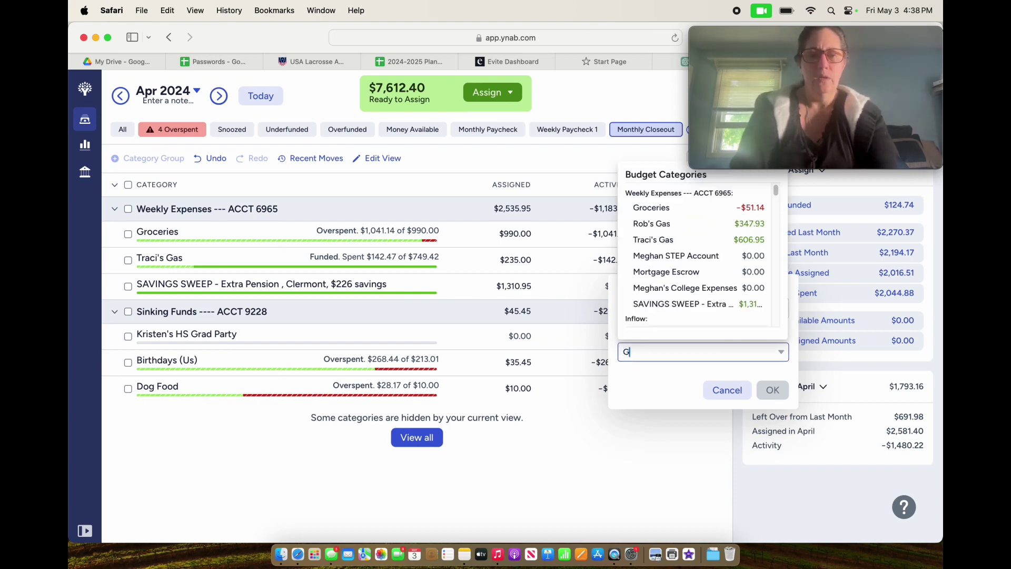
pyautogui.write('roceries')
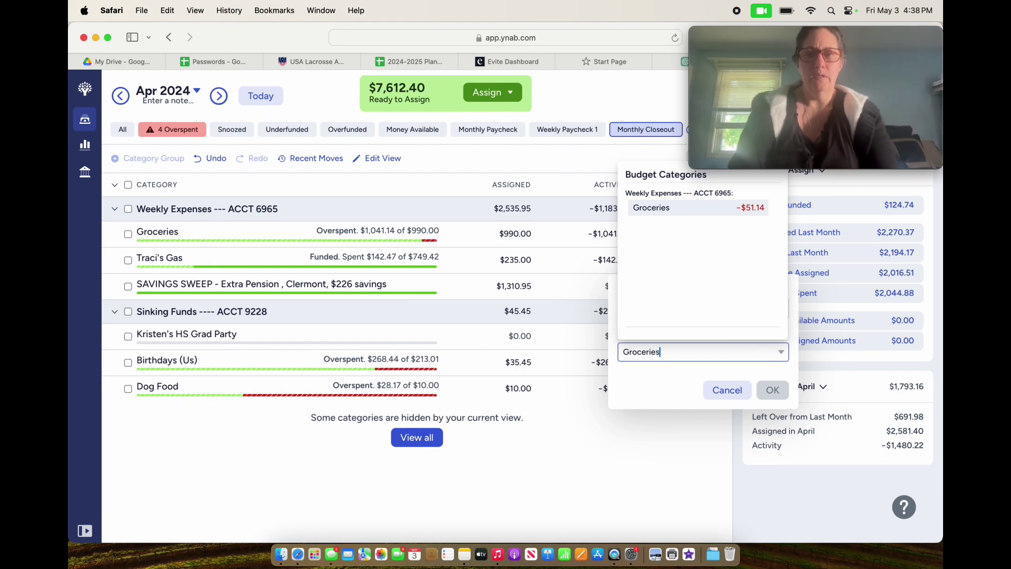
pyautogui.click(647, 208)
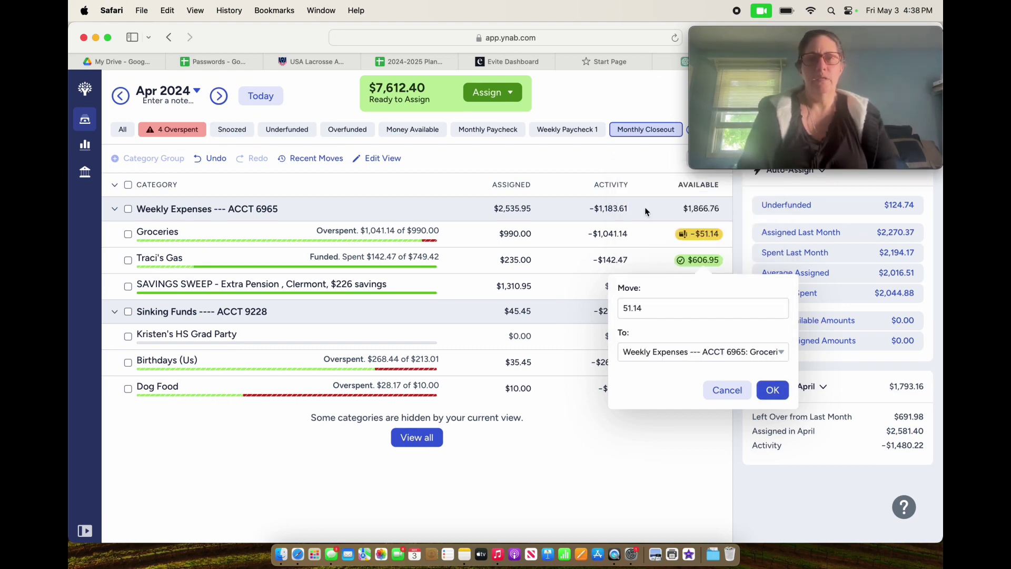
pyautogui.click(770, 398)
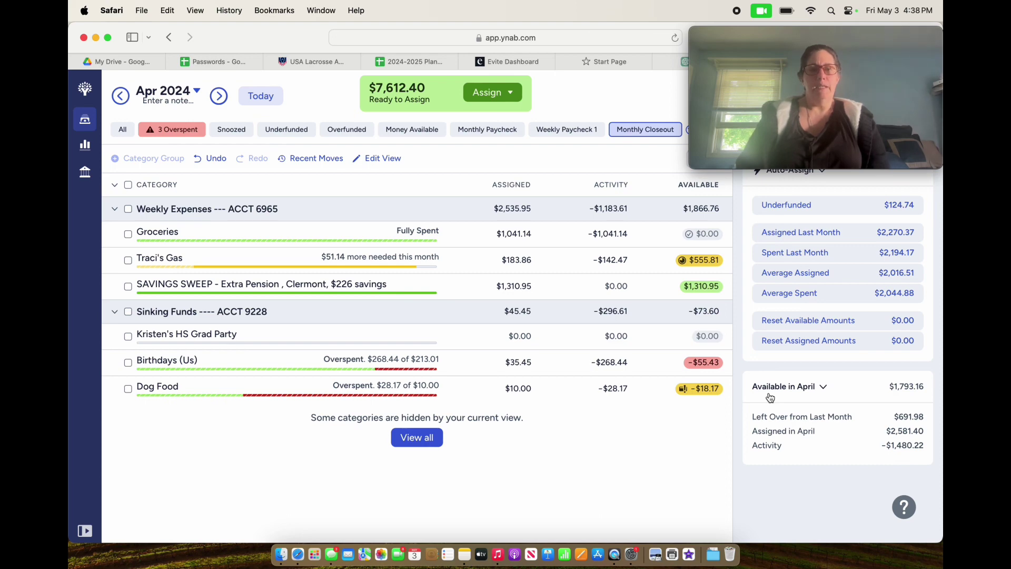
# Step: Review the April transactions of Birthdays (Us), then its target, available balance and notes
pyautogui.click(611, 363)
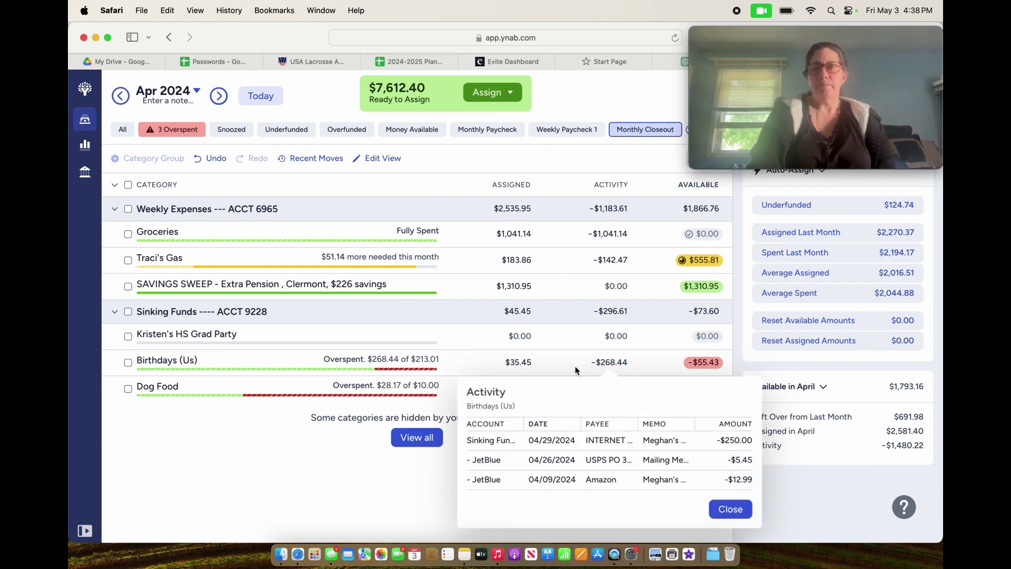
pyautogui.click(558, 365)
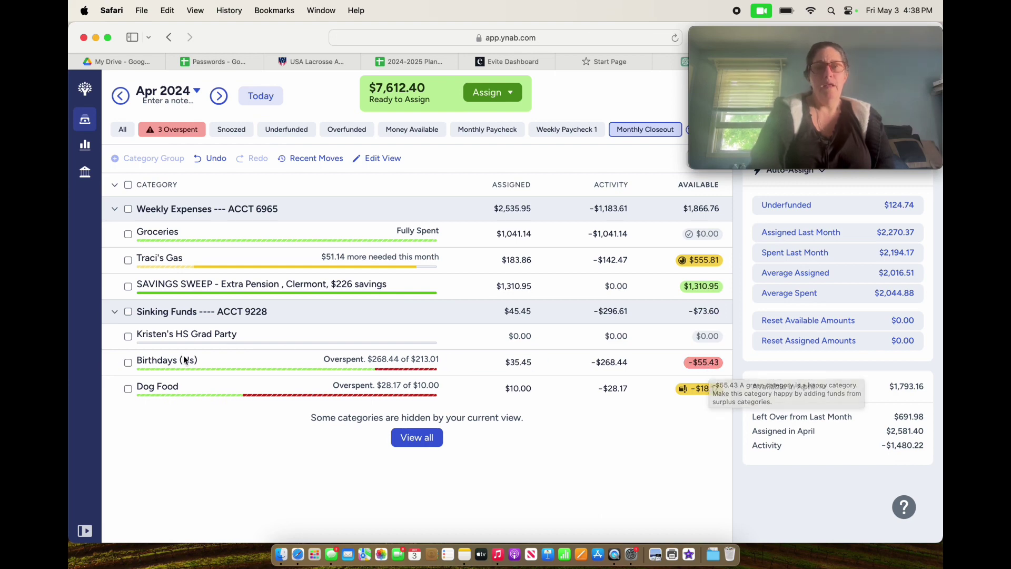
pyautogui.click(208, 365)
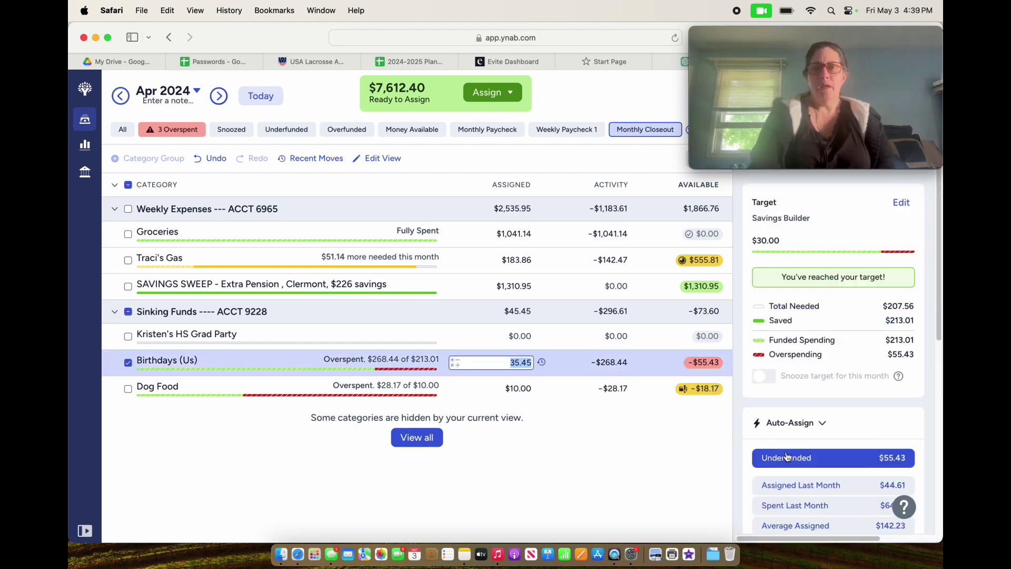
pyautogui.scroll(-4, 790, 456)
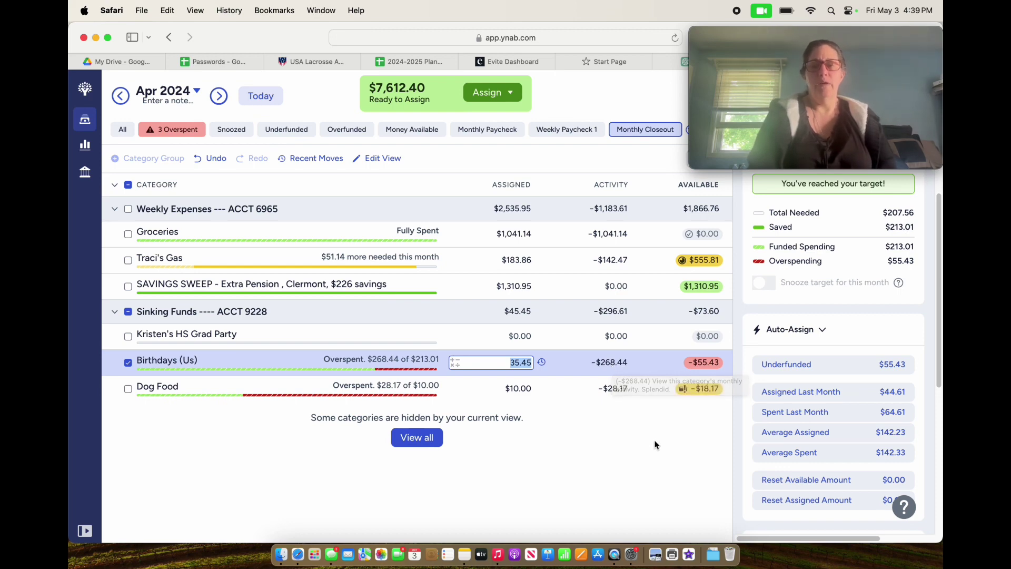
pyautogui.scroll(-2, 783, 467)
pyautogui.scroll(-5, 782, 463)
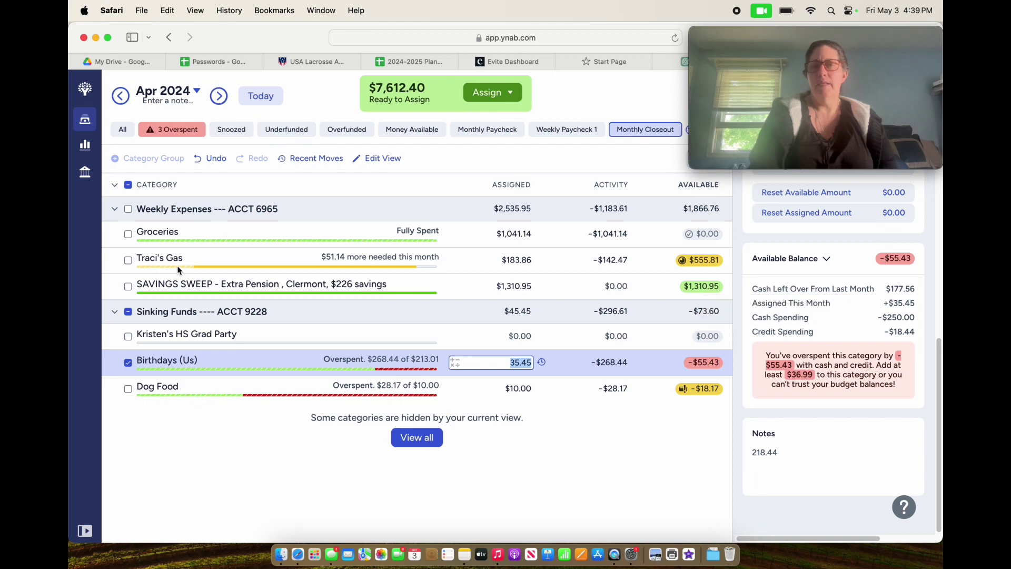
# Step: Move $218.44 from the SAVINGS SWEEP category to Birthdays (Us) in the sinking funds
pyautogui.click(701, 286)
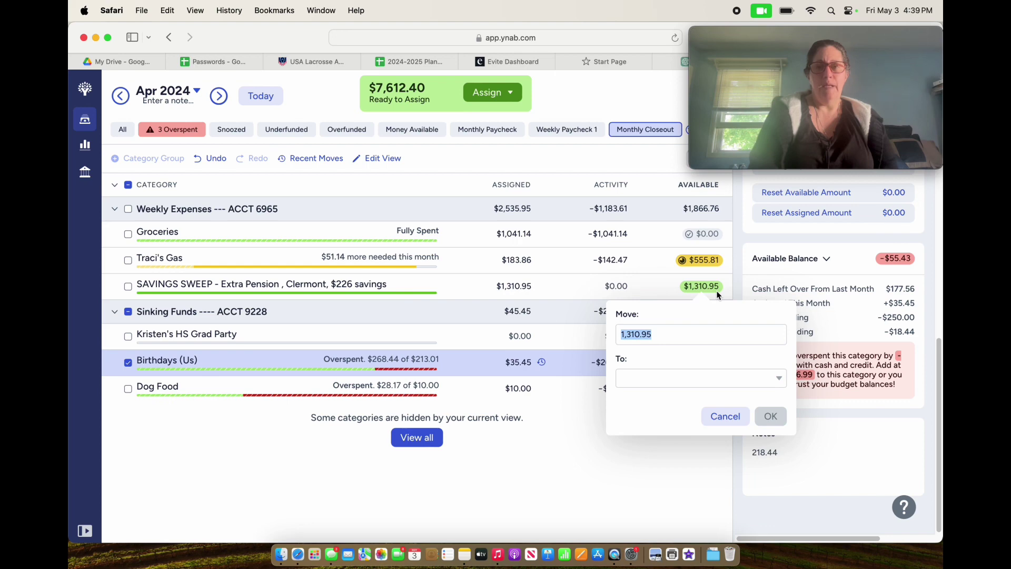
pyautogui.write('21')
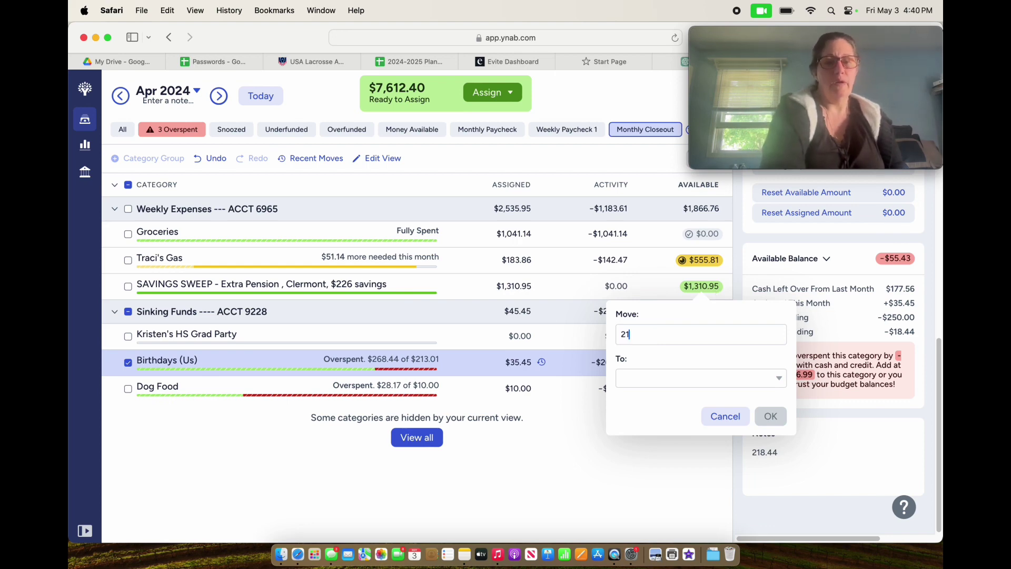
pyautogui.write('8')
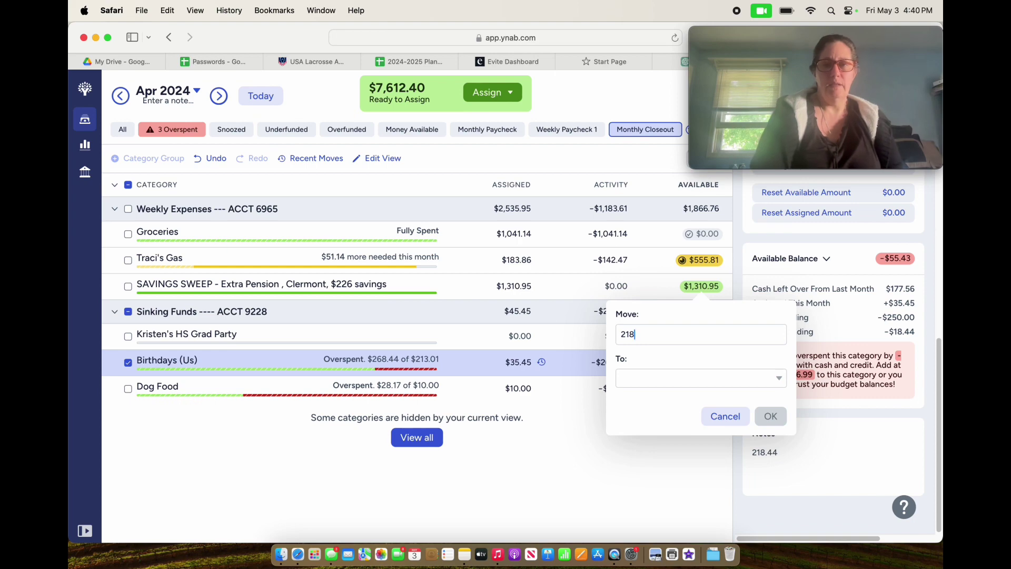
pyautogui.write('.44')
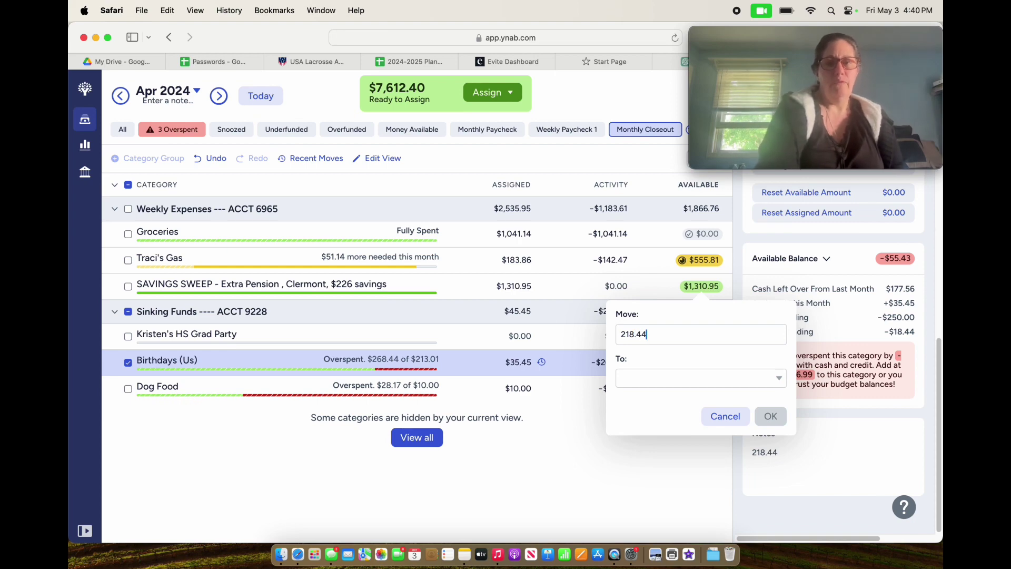
pyautogui.click(667, 378)
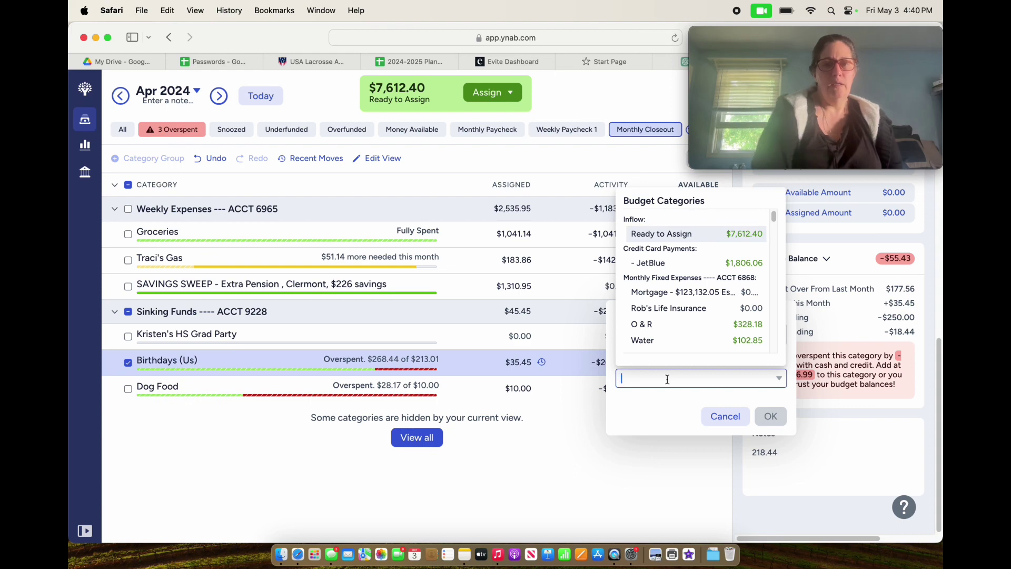
pyautogui.write('B')
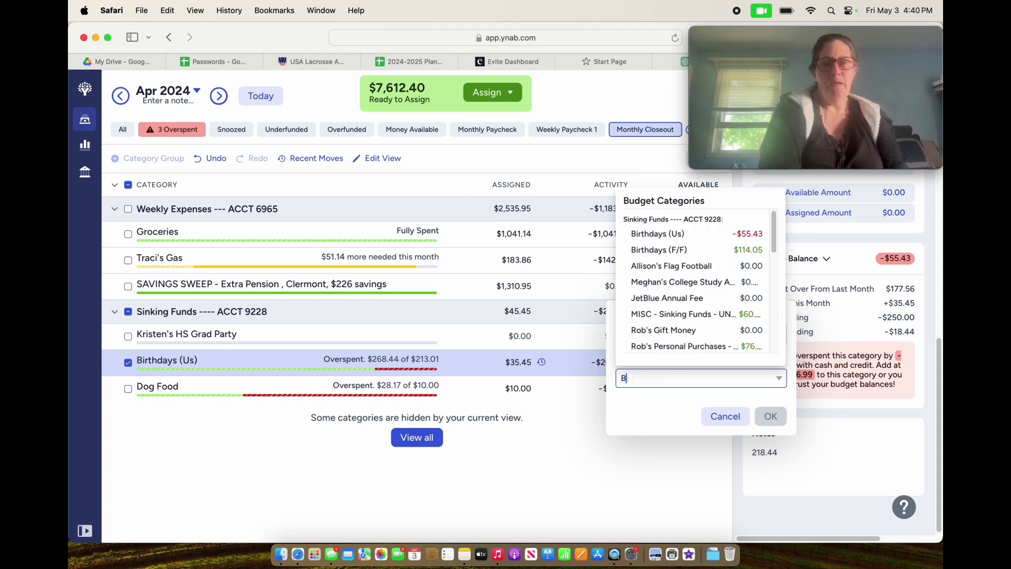
pyautogui.write('irth')
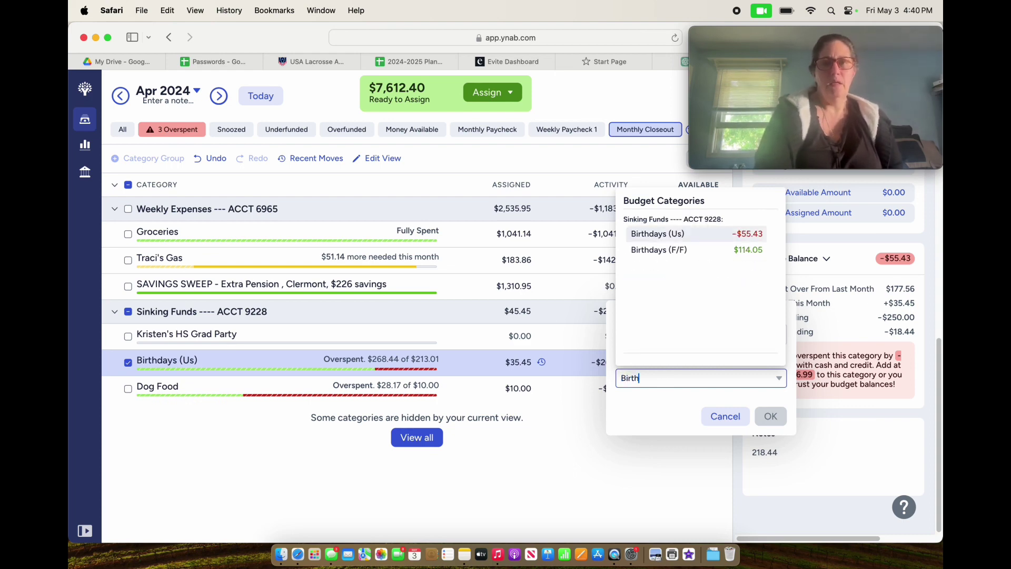
pyautogui.click(706, 235)
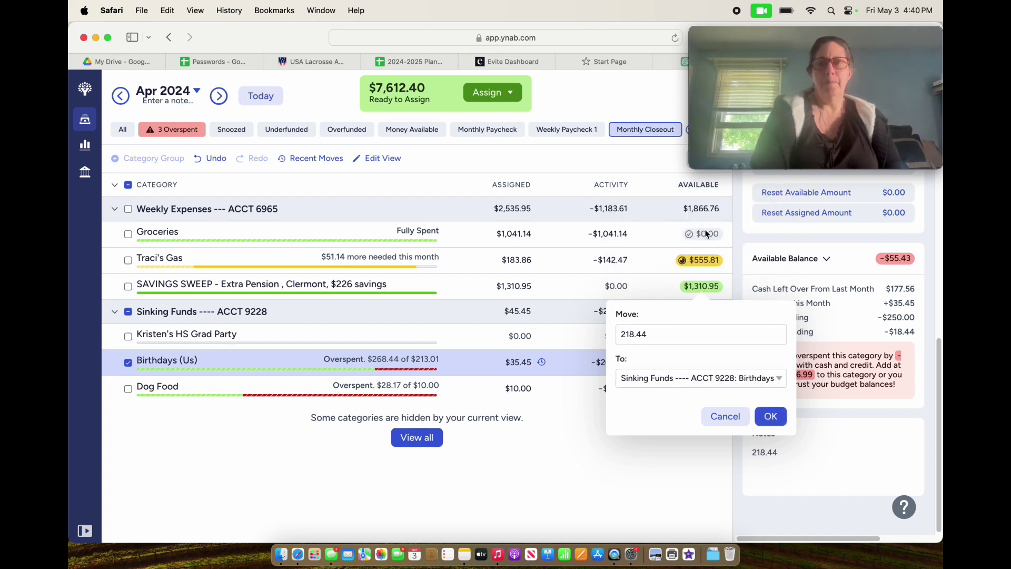
pyautogui.click(773, 420)
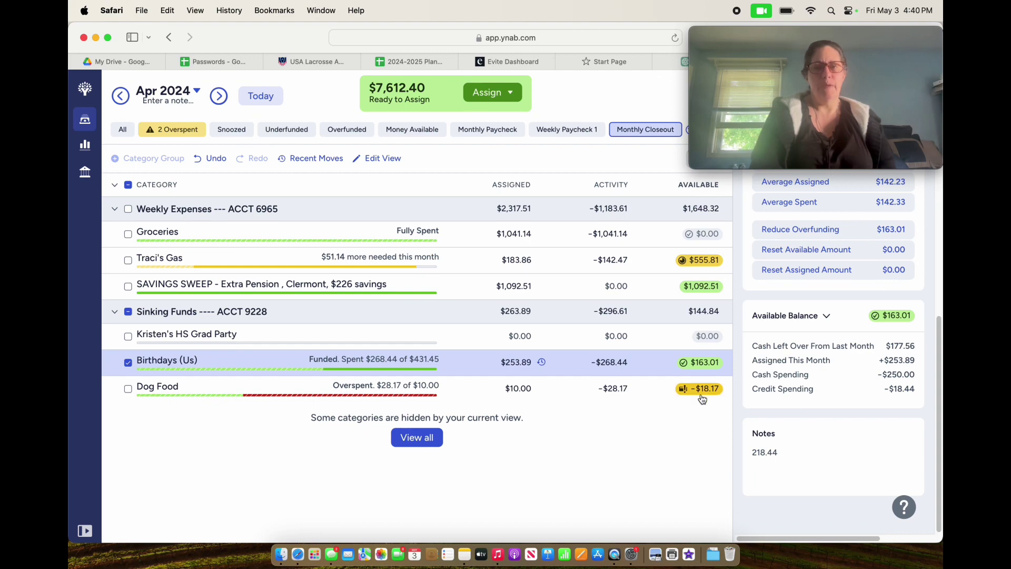
# Step: Move $18.17 from the SAVINGS SWEEP category to Dog Food in the sinking funds
pyautogui.click(707, 287)
pyautogui.write('1')
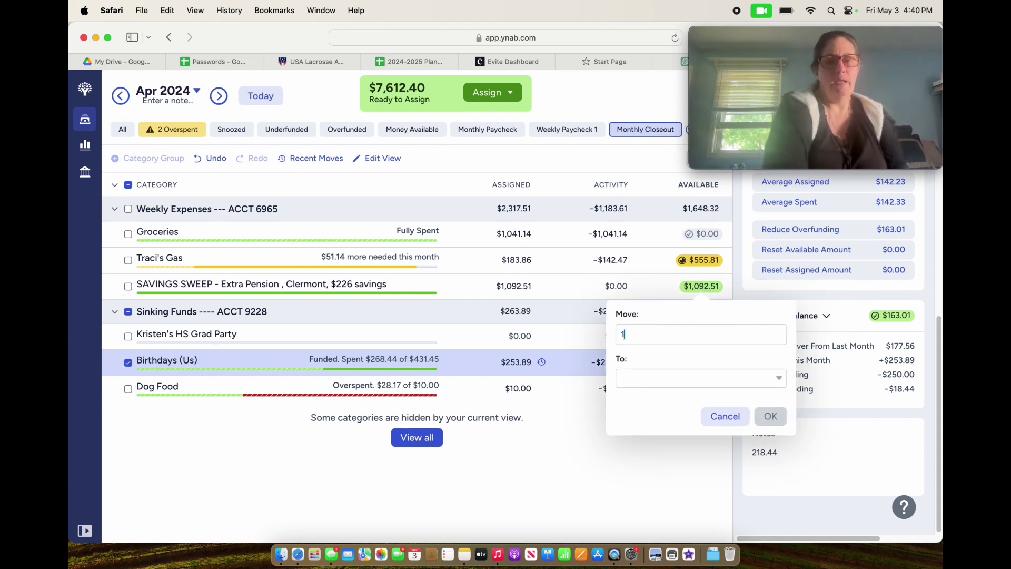
pyautogui.write('8.')
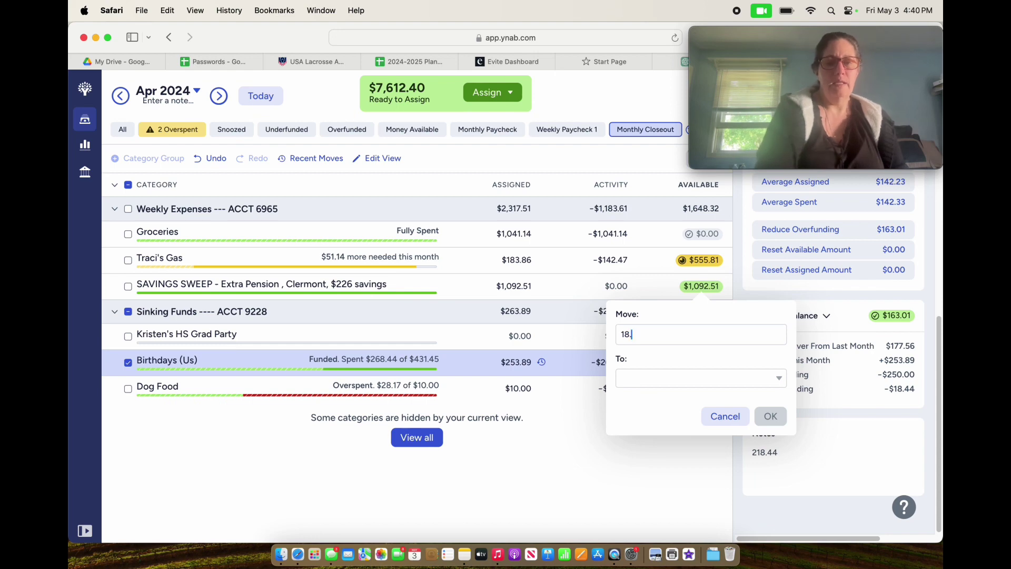
pyautogui.write('17')
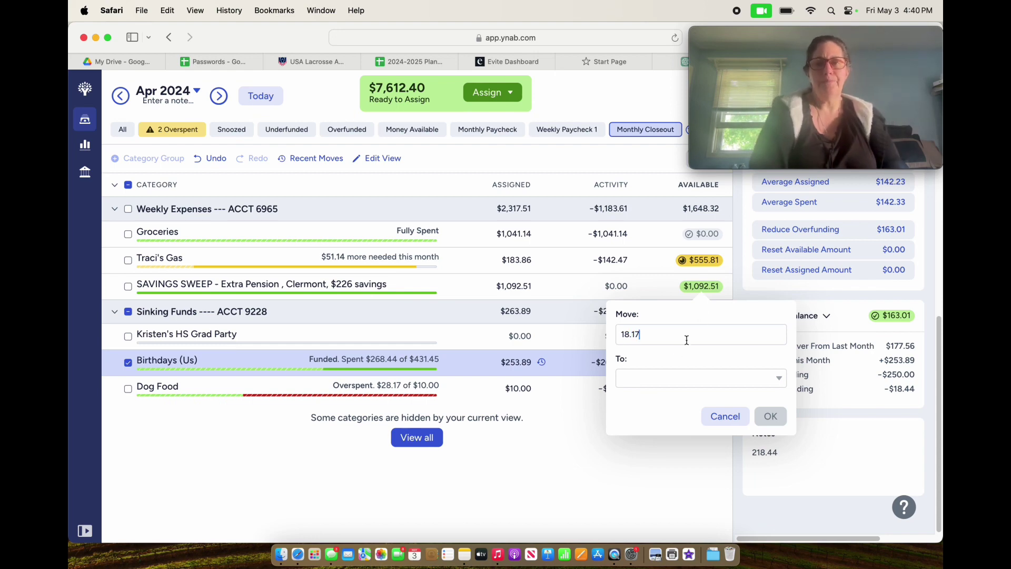
pyautogui.click(643, 383)
pyautogui.write('D')
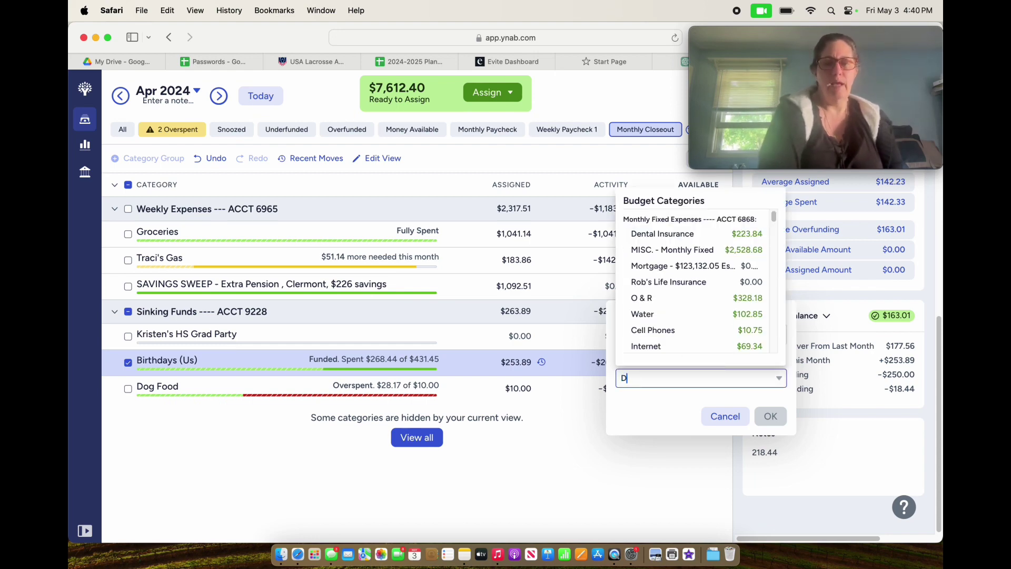
pyautogui.write('og ')
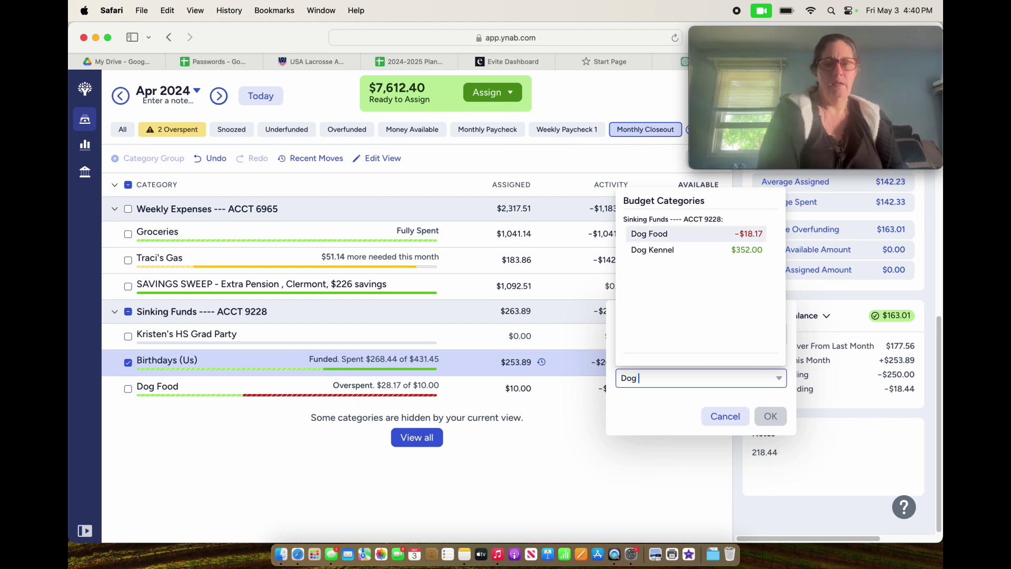
pyautogui.write('Food')
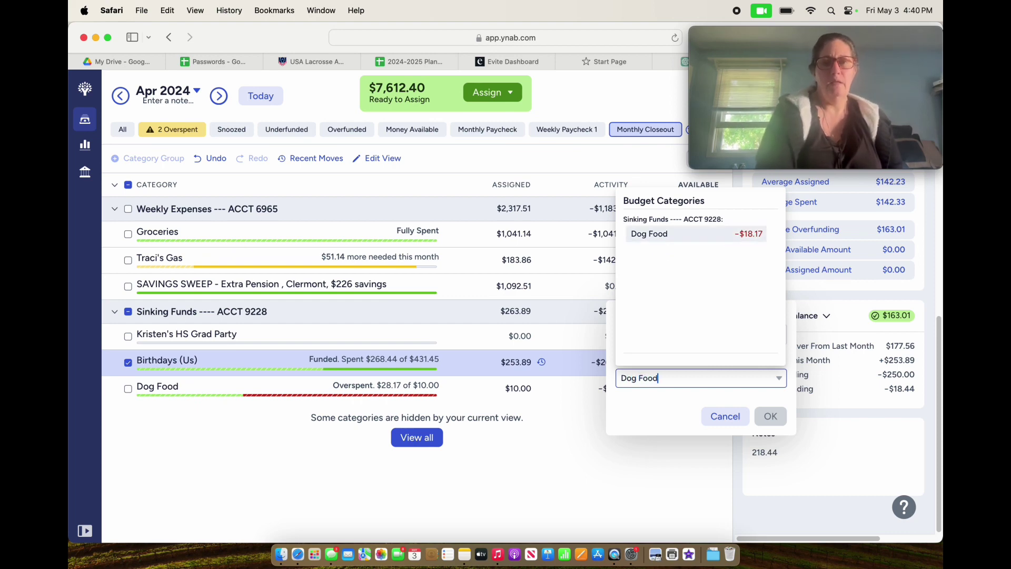
pyautogui.click(652, 234)
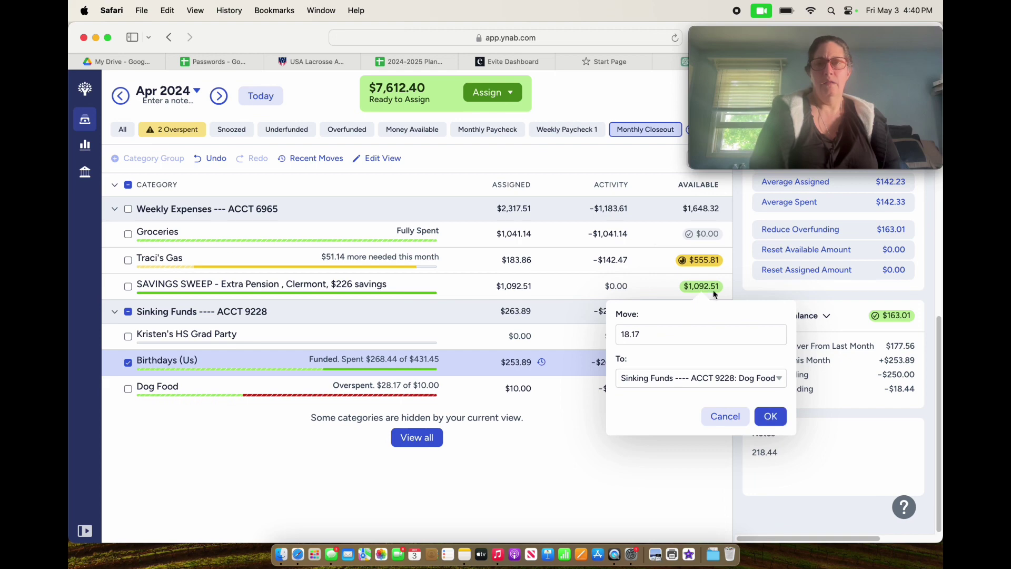
pyautogui.click(769, 416)
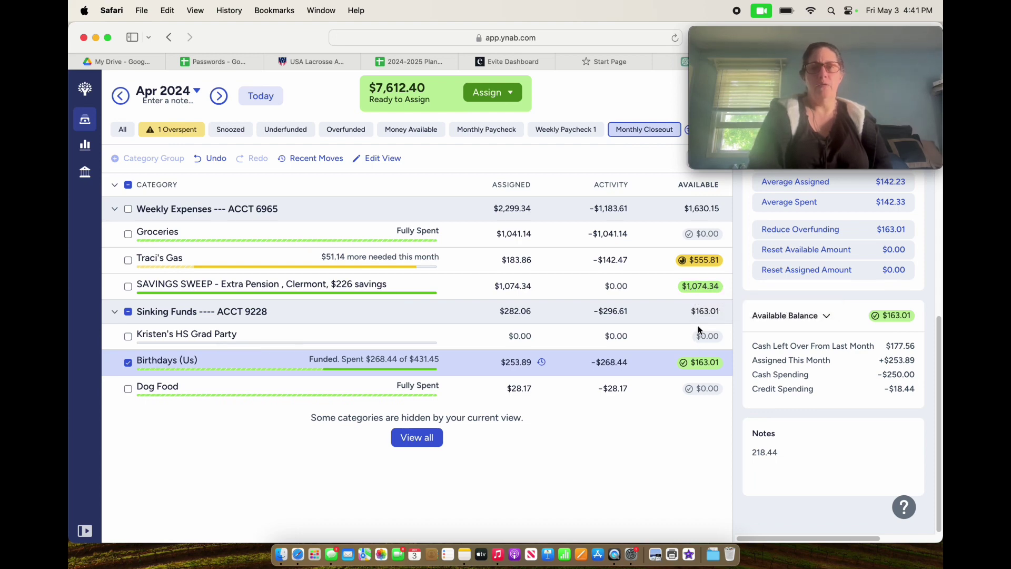
# Step: Move the full $1,074.34 from the SAVINGS SWEEP category to the HS Grad Party category in the sinking funds
pyautogui.click(706, 289)
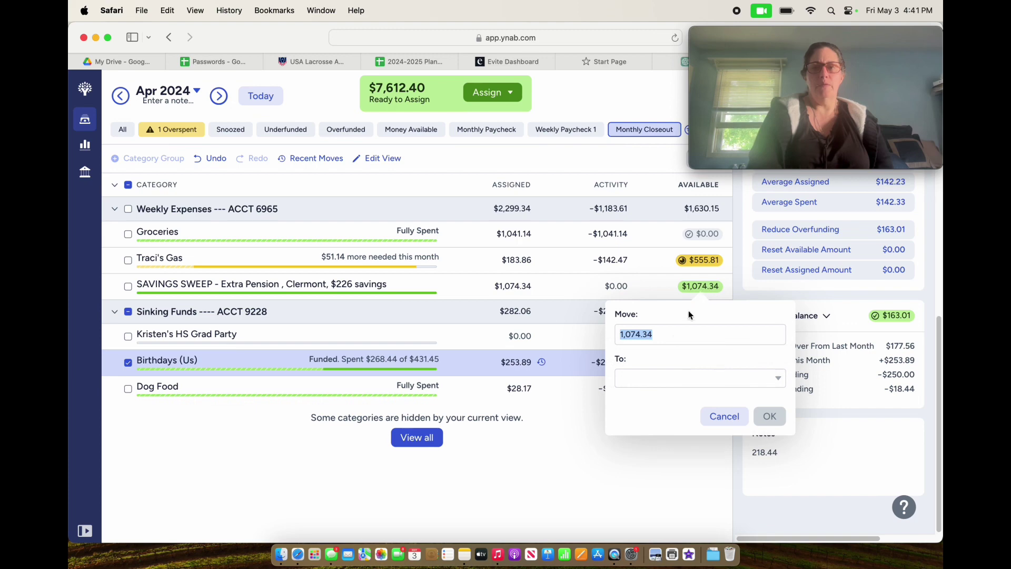
pyautogui.click(643, 379)
pyautogui.write('k')
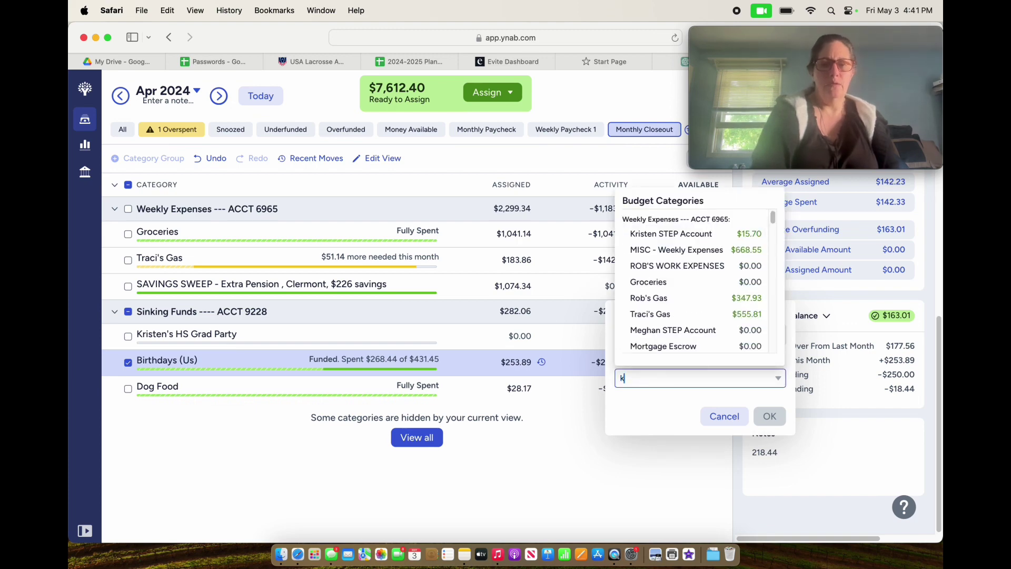
pyautogui.write('rist')
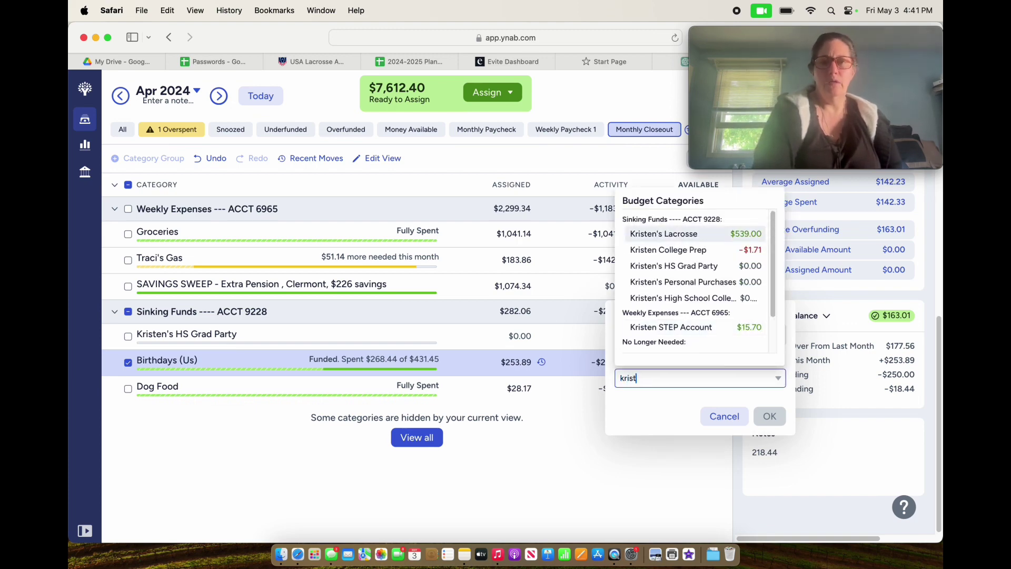
pyautogui.click(659, 268)
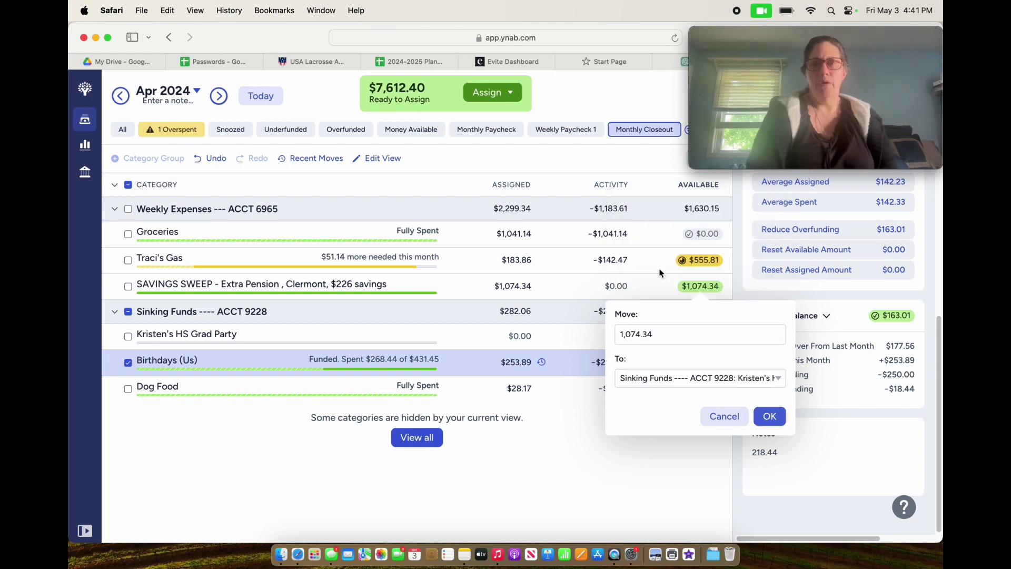
pyautogui.click(770, 416)
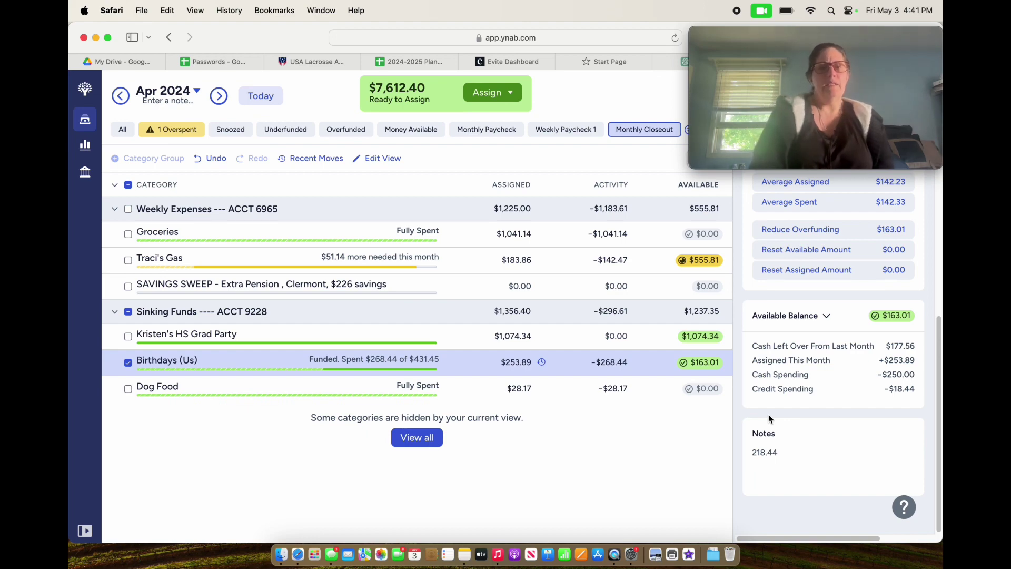
# Step: Check which category is overspent in April, then return to the Monthly Closeout view
pyautogui.click(173, 131)
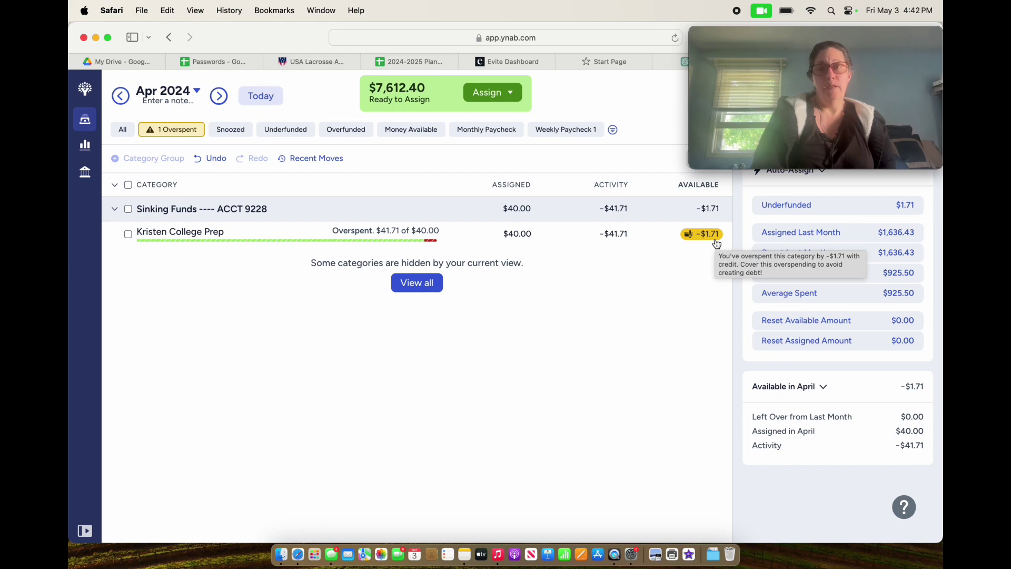
pyautogui.click(418, 284)
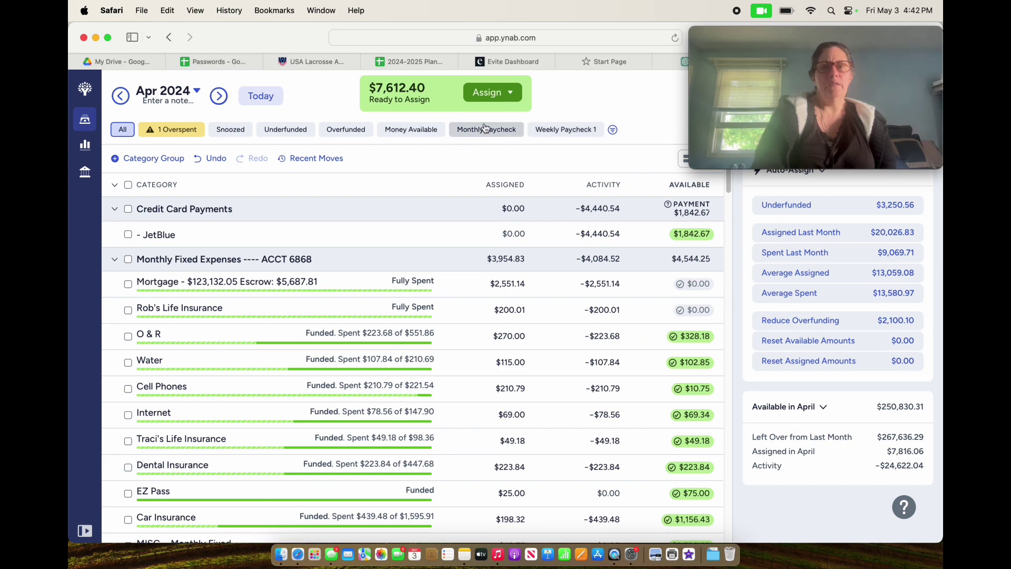
pyautogui.click(612, 130)
pyautogui.click(594, 179)
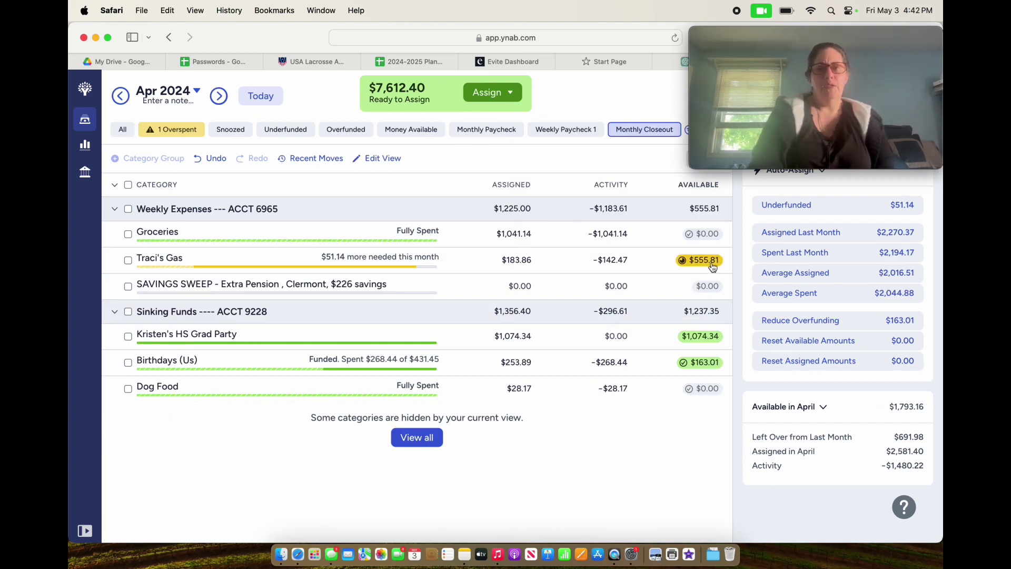
# Step: Cover the overspent College Prep category by moving $1.71 to it from the HS Grad Party sinking fund
pyautogui.click(703, 343)
pyautogui.click(632, 431)
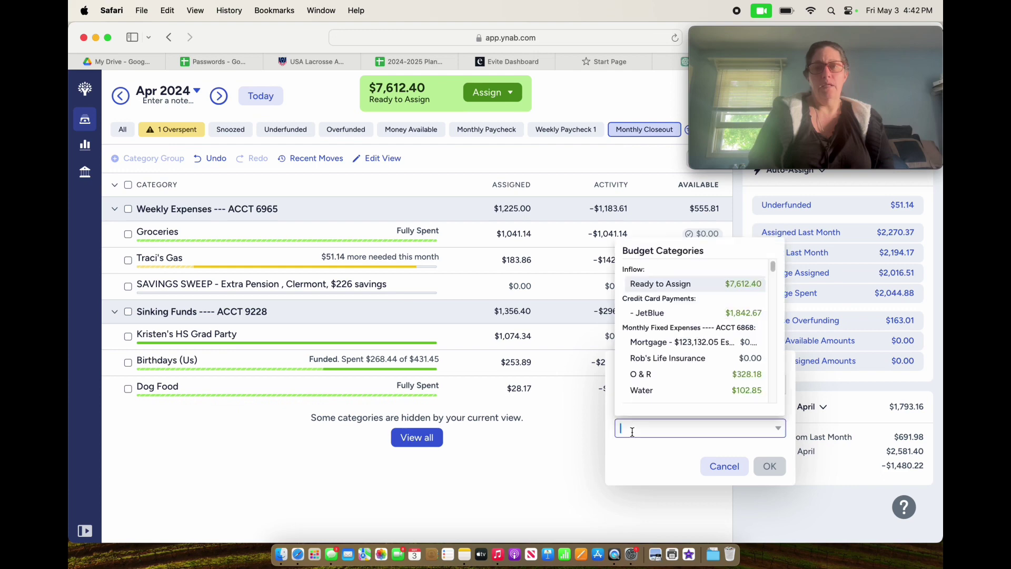
pyautogui.write('K')
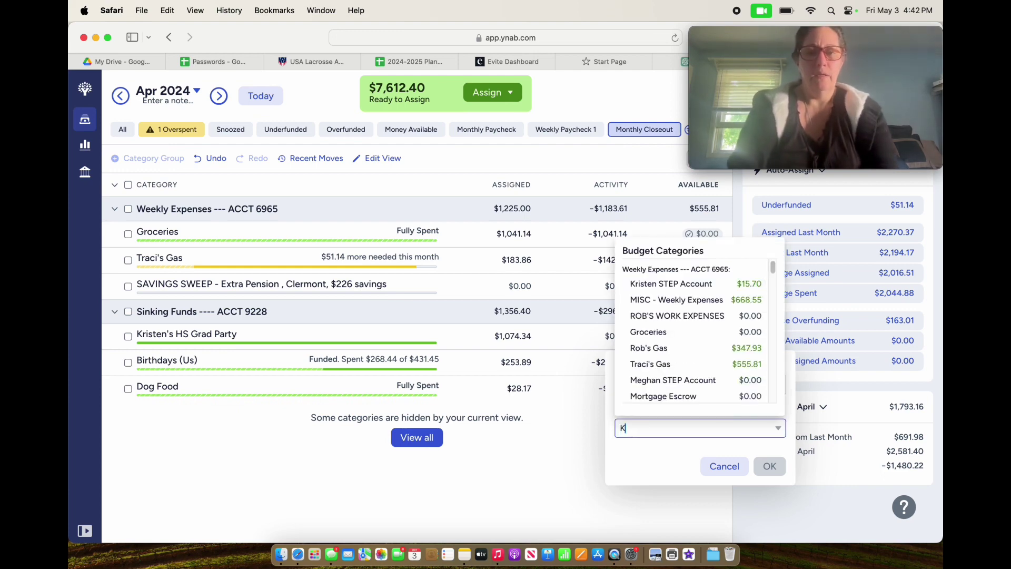
pyautogui.write('riste')
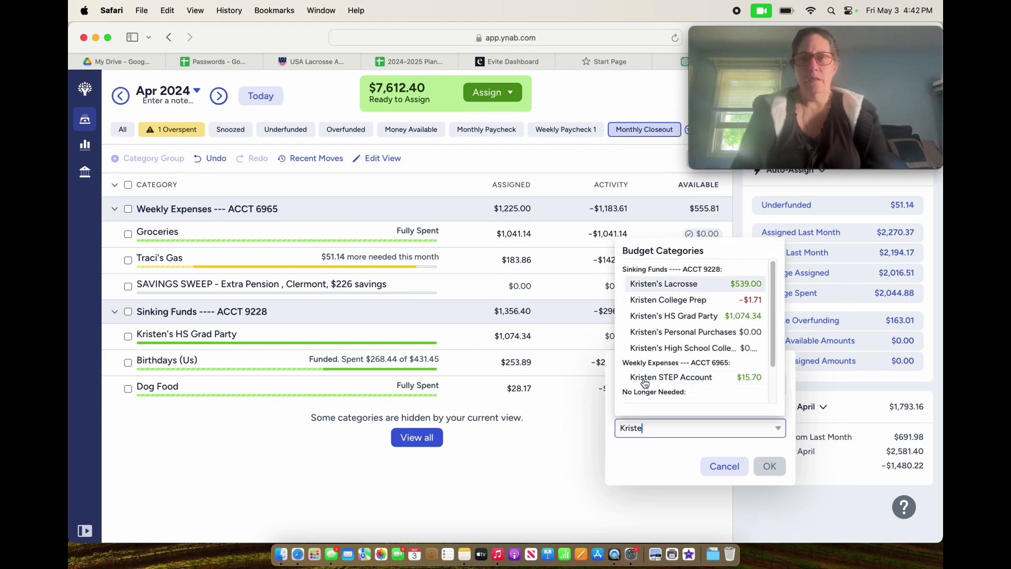
pyautogui.click(669, 301)
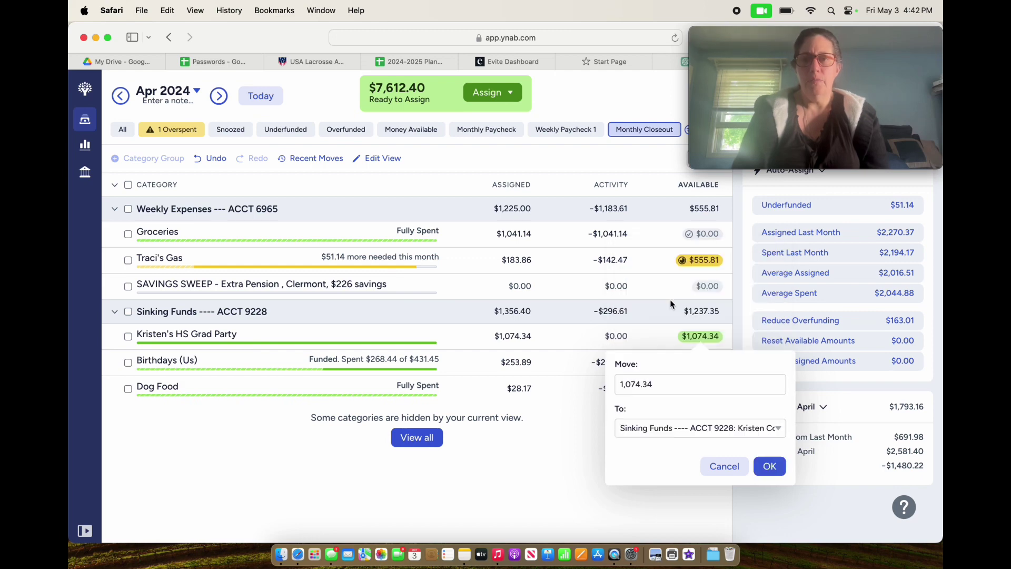
pyautogui.doubleClick(657, 384)
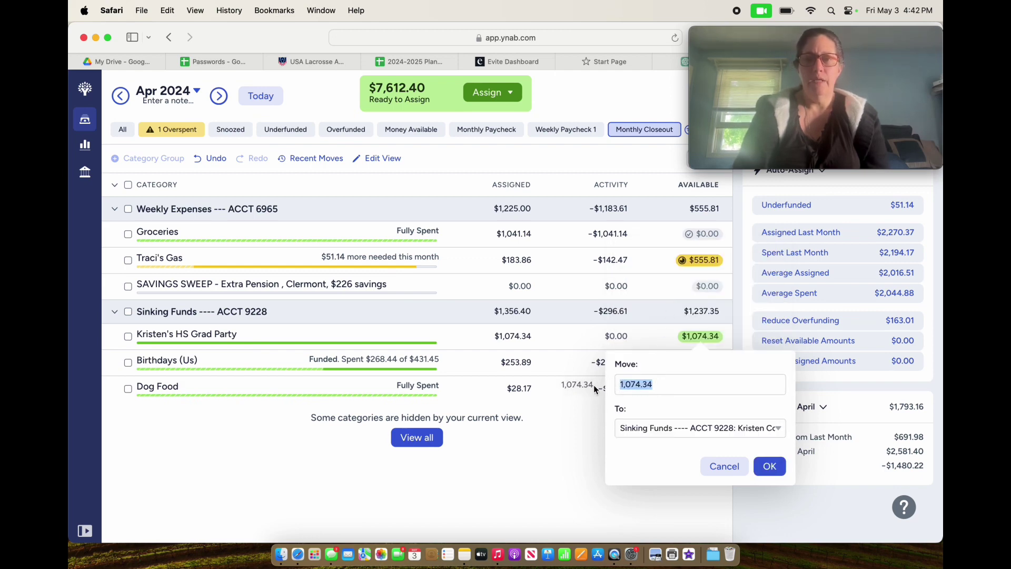
pyautogui.press('BackSpace')
pyautogui.write('1')
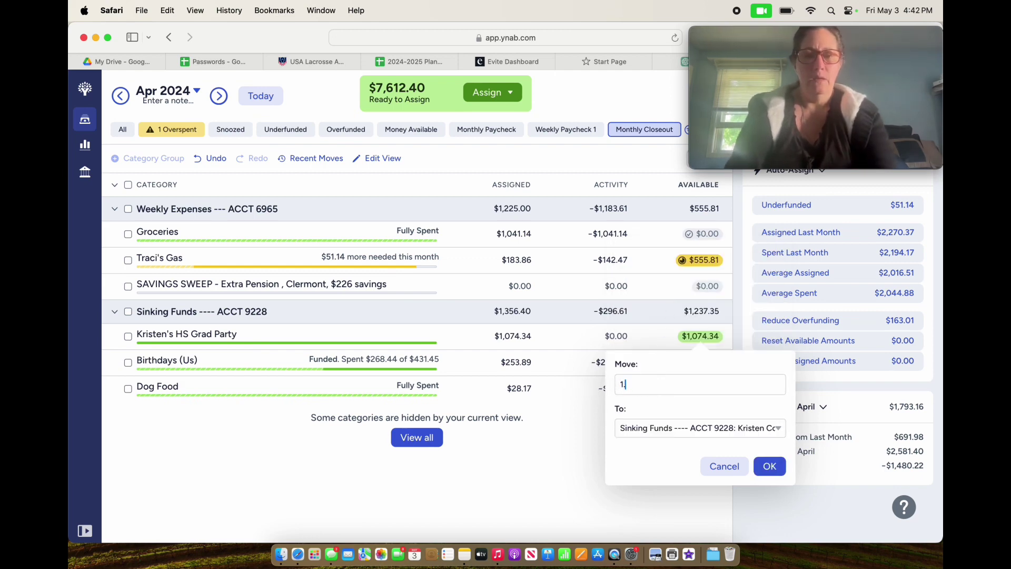
pyautogui.write('.71')
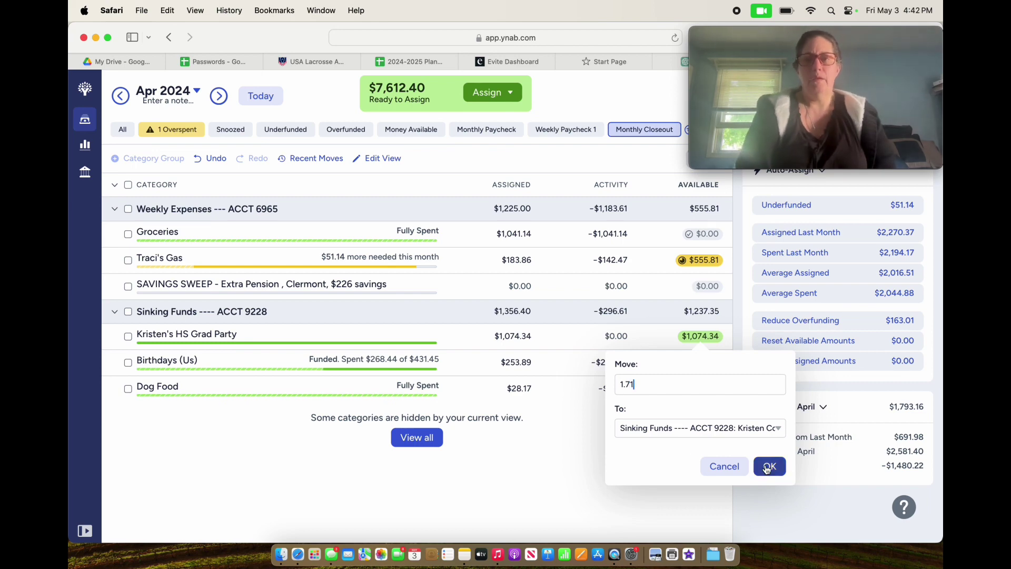
pyautogui.click(769, 465)
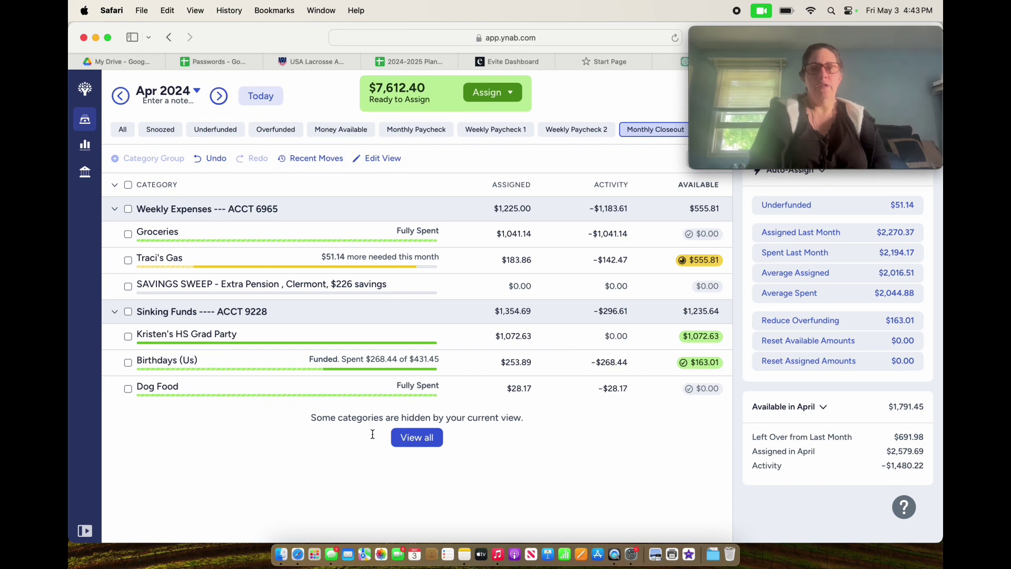
# Step: Show all budget categories and look through the full April list for any remaining overspending
pyautogui.click(415, 441)
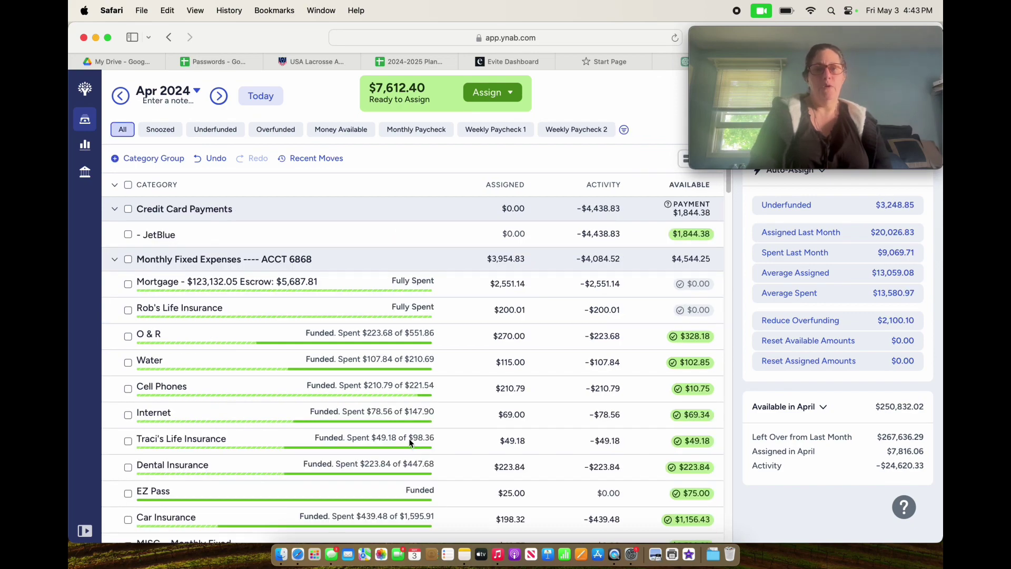
pyautogui.scroll(-10, 360, 371)
pyautogui.scroll(-15, 352, 385)
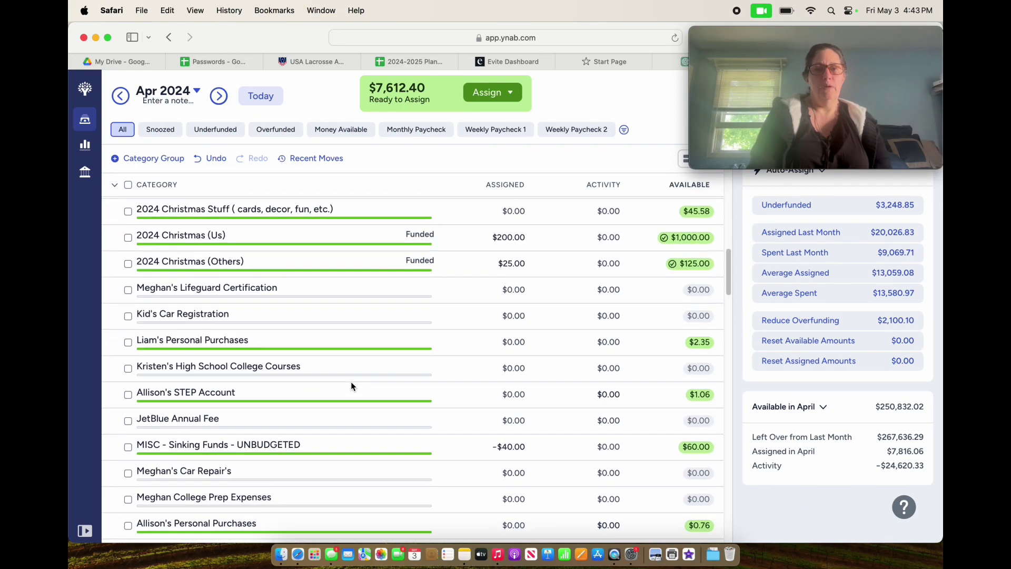
pyautogui.scroll(-15, 351, 382)
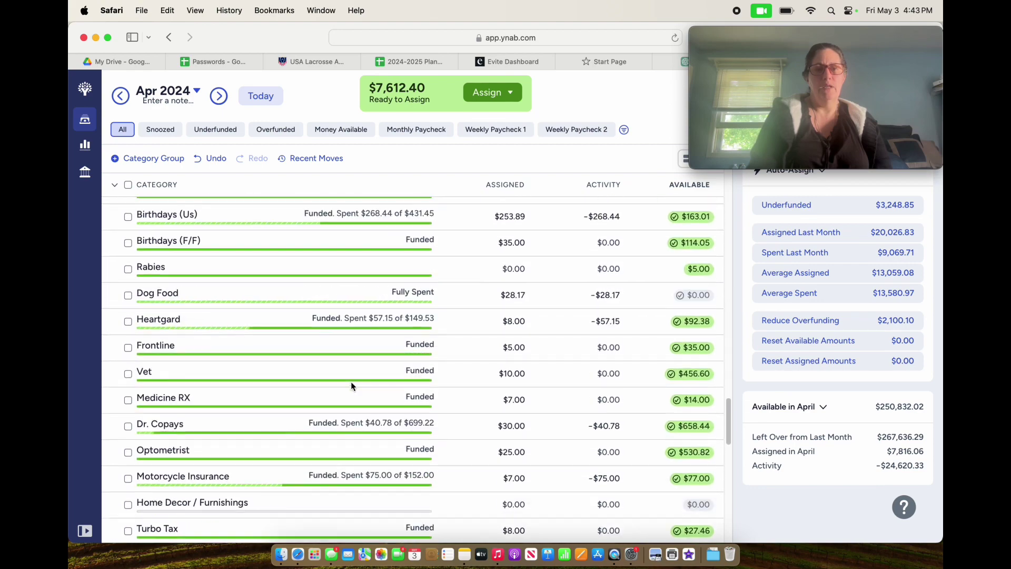
pyautogui.scroll(-3, 351, 381)
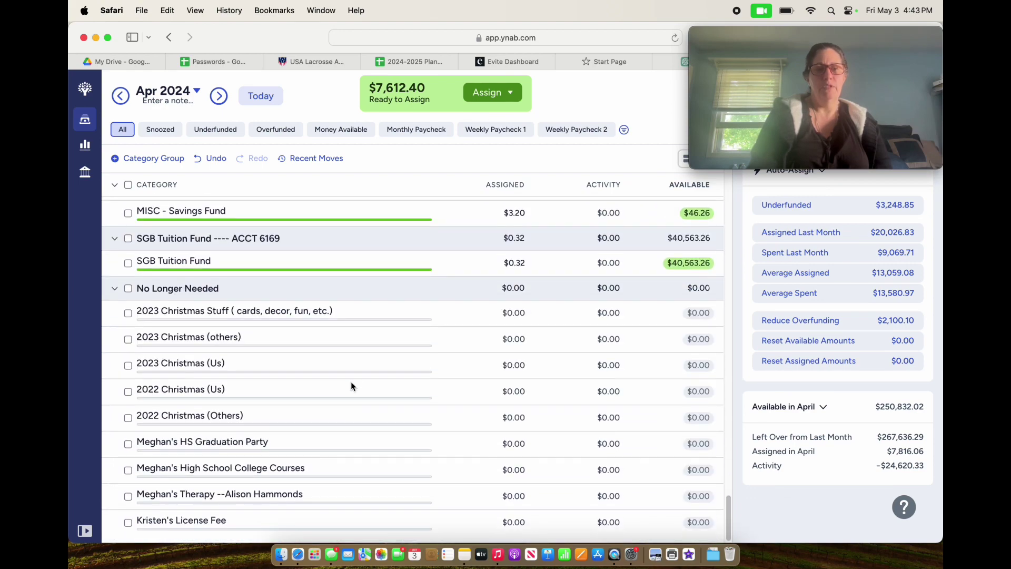
pyautogui.scroll(10, 351, 382)
pyautogui.scroll(20, 352, 387)
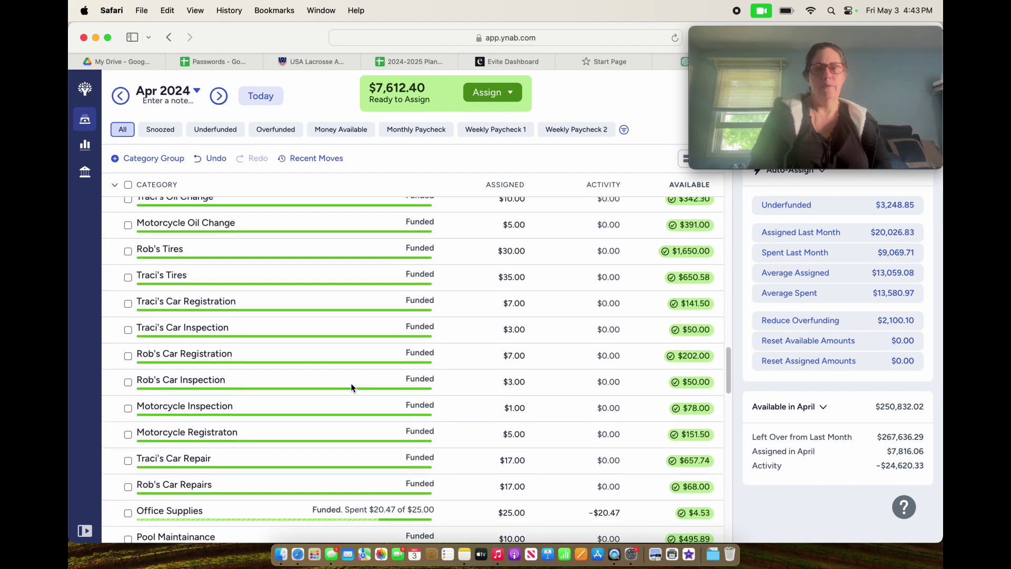
pyautogui.scroll(15, 352, 387)
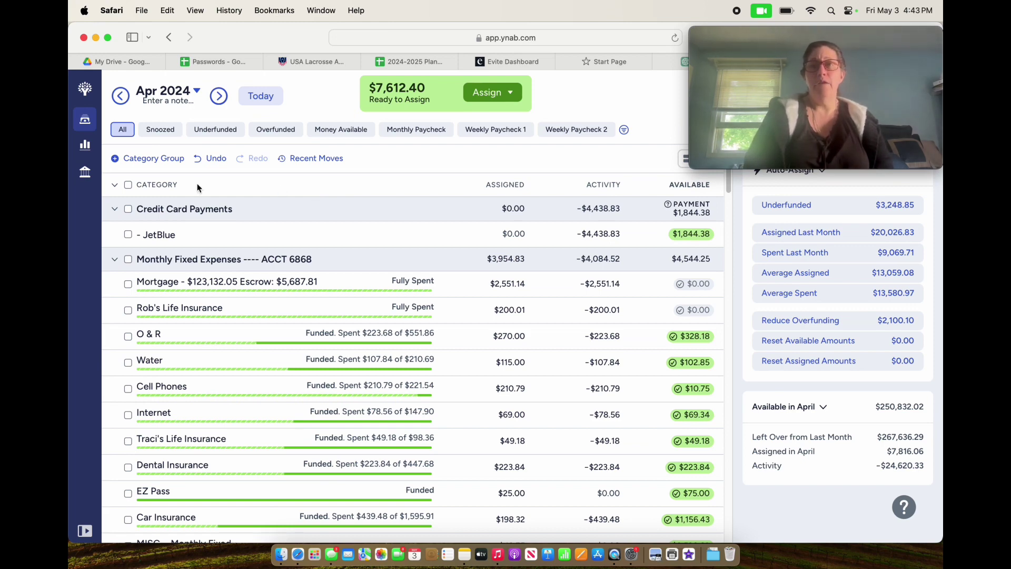
# Step: Open the April spending report and examine the breakdown of the Monthly Fixed Expenses group, including the mortgage and car insurance
pyautogui.click(85, 144)
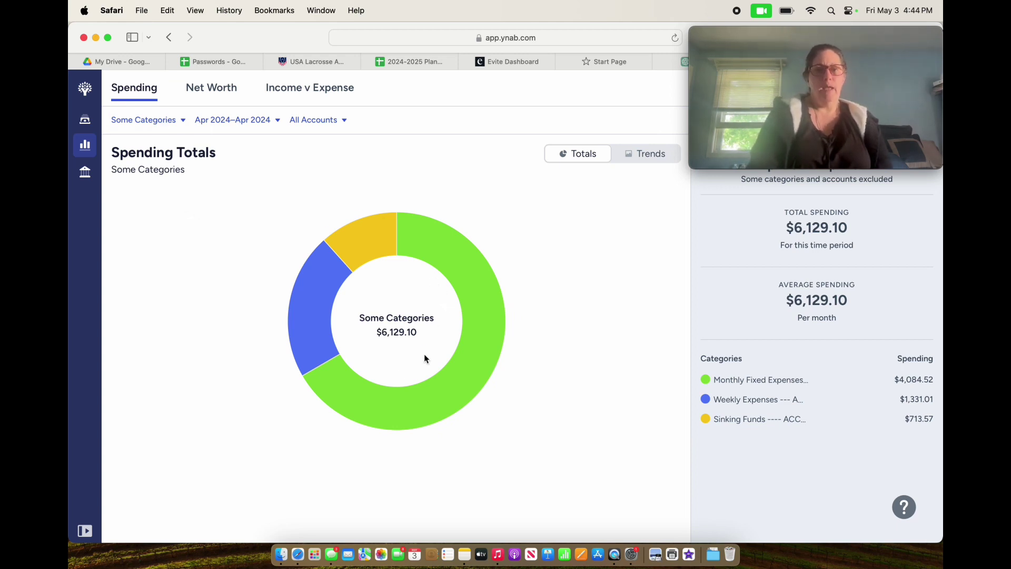
pyautogui.moveTo(361, 254)
pyautogui.moveTo(485, 331)
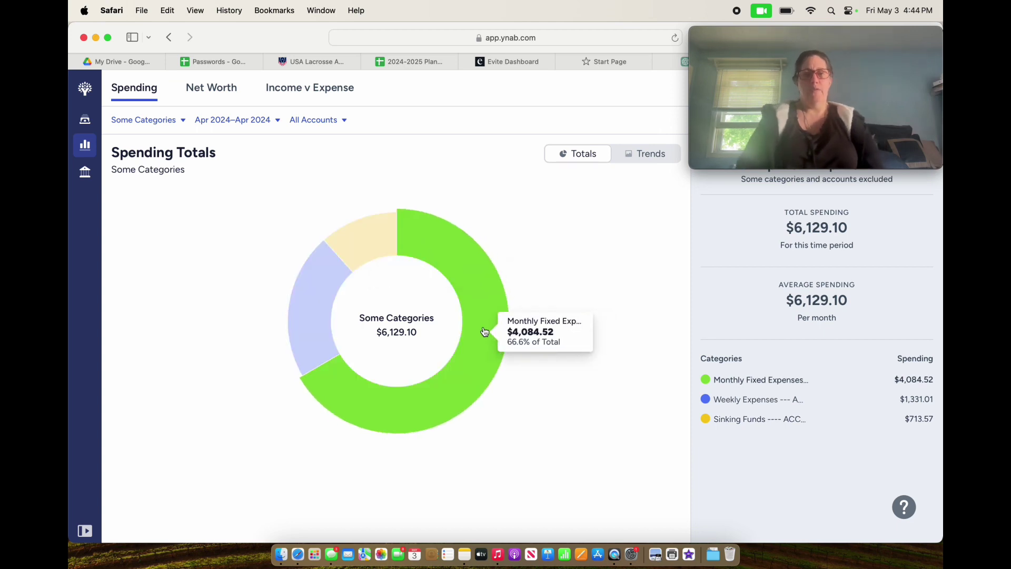
pyautogui.click(484, 331)
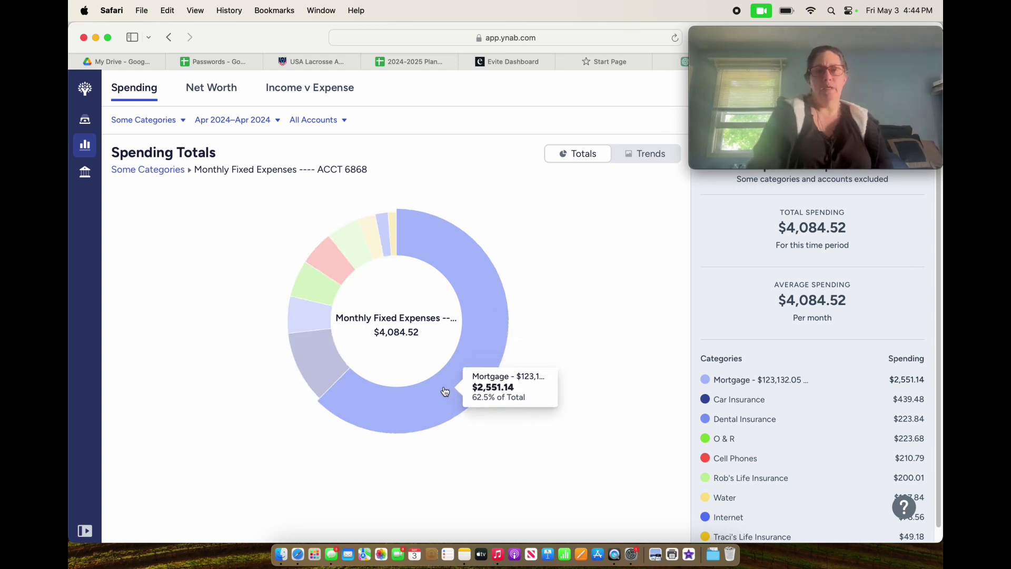
pyautogui.moveTo(489, 335)
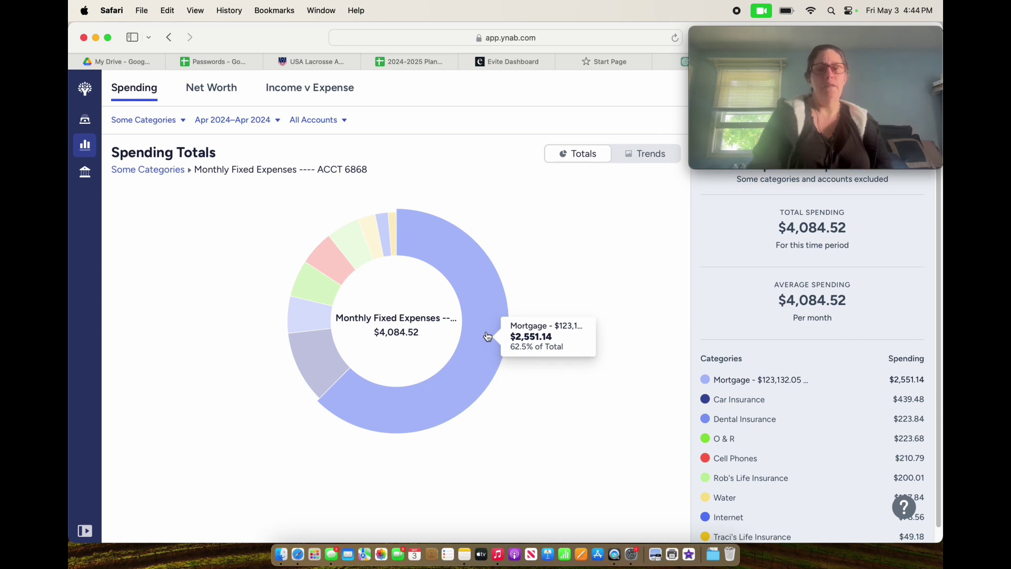
pyautogui.moveTo(317, 366)
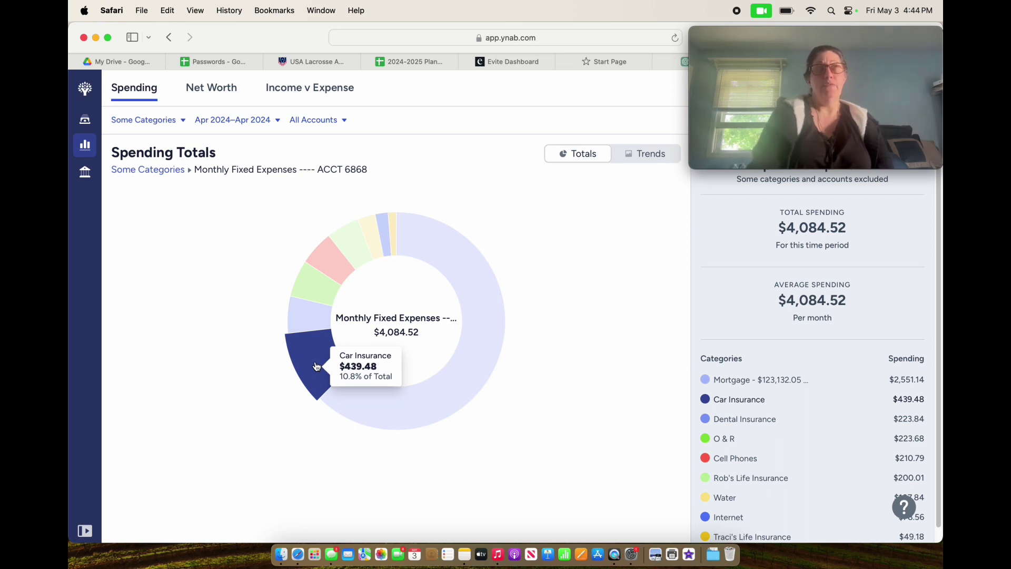
pyautogui.moveTo(305, 325)
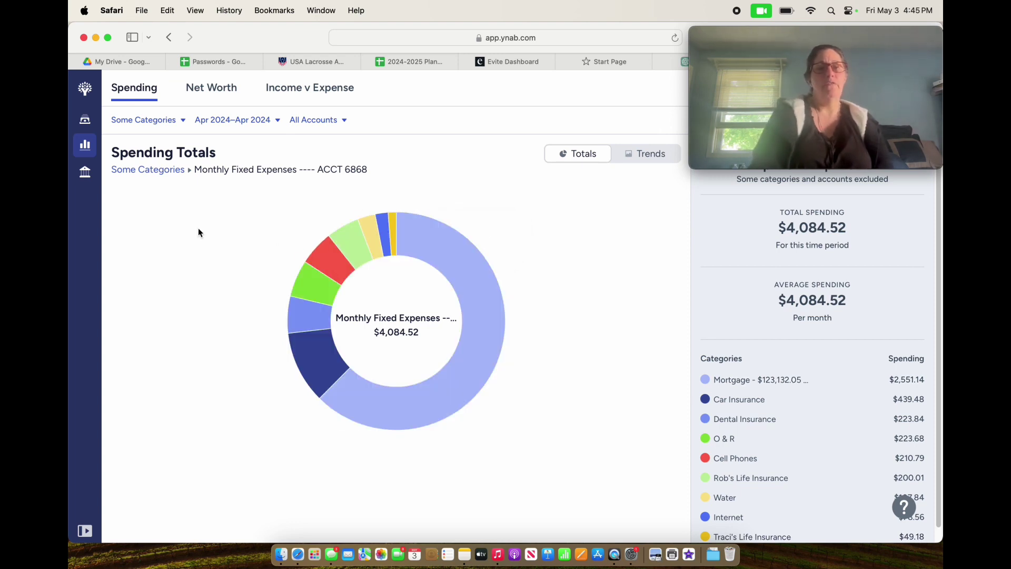
# Step: Return to the overall April spending totals, then examine the Weekly Expenses breakdown for groceries and both gas categories
pyautogui.click(140, 170)
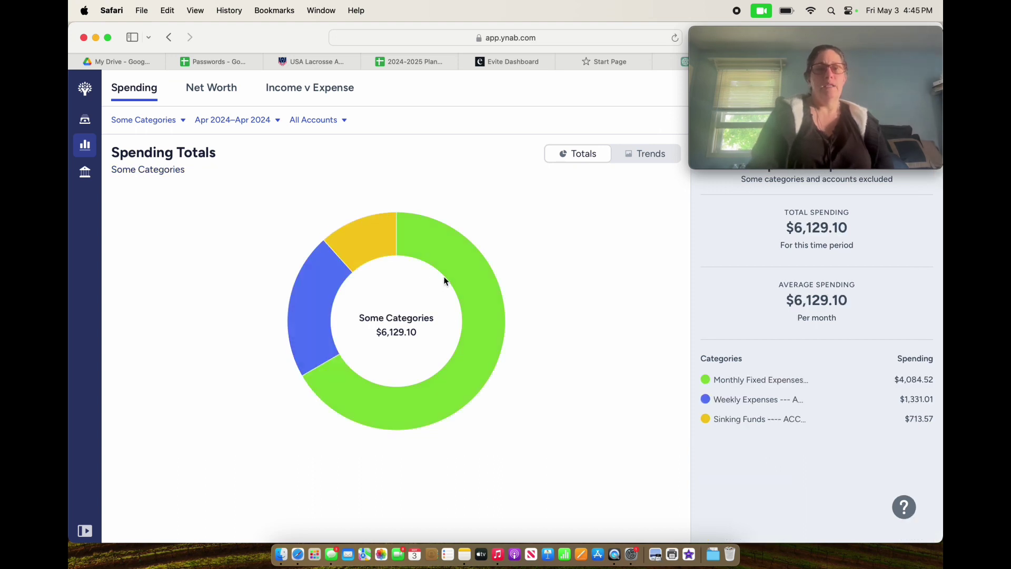
pyautogui.moveTo(445, 282)
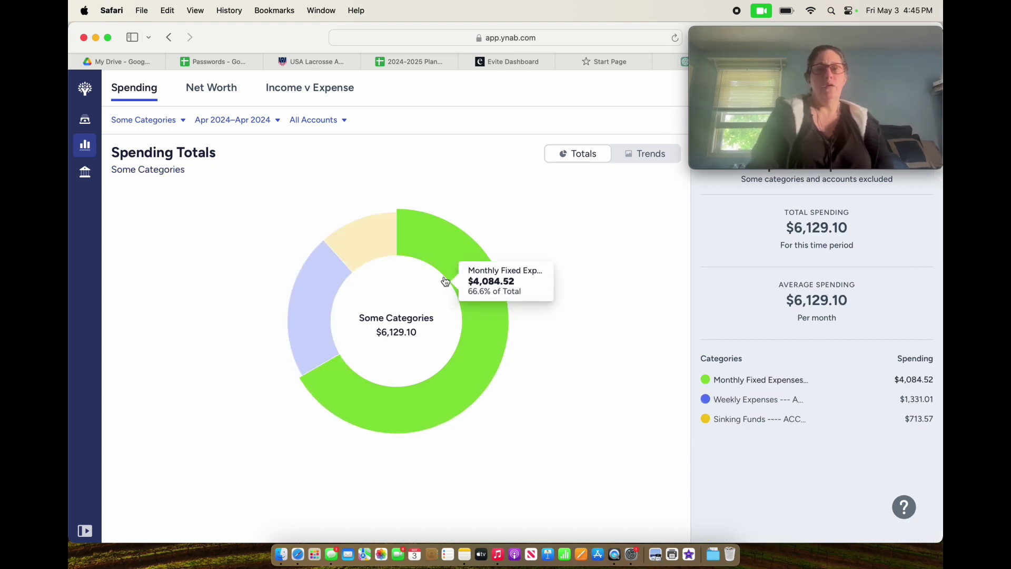
pyautogui.moveTo(368, 253)
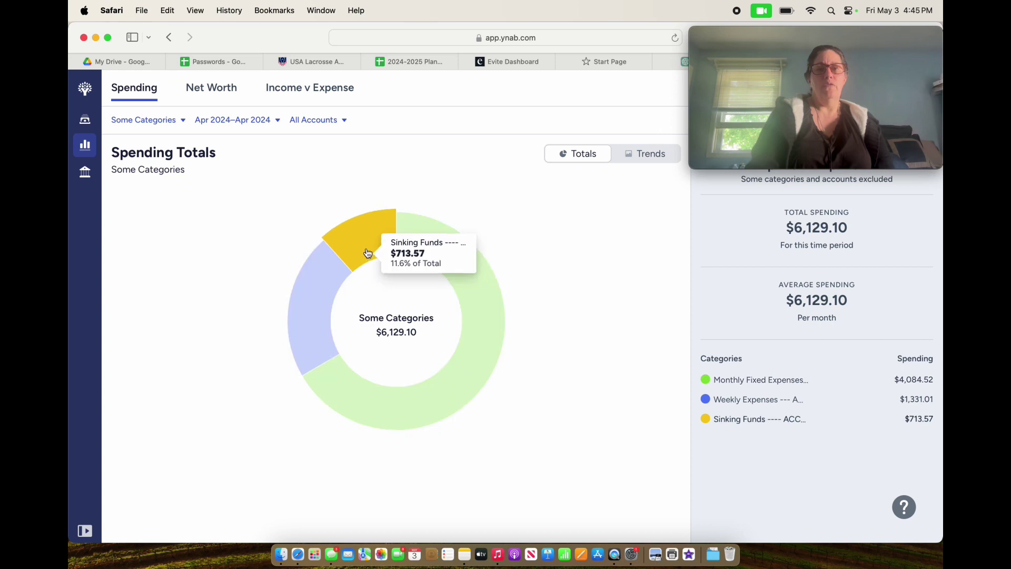
pyautogui.click(325, 287)
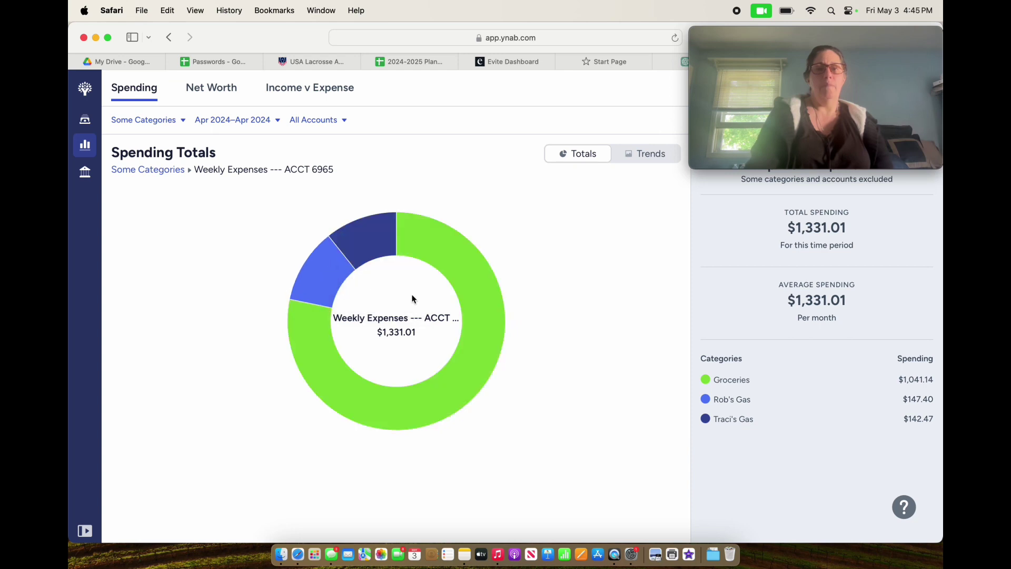
pyautogui.moveTo(467, 276)
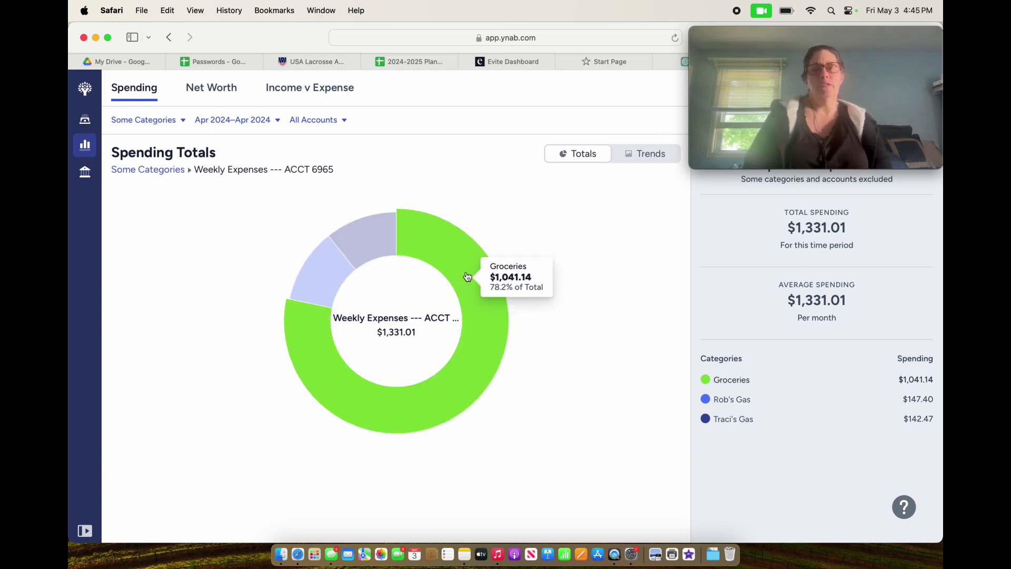
pyautogui.moveTo(368, 242)
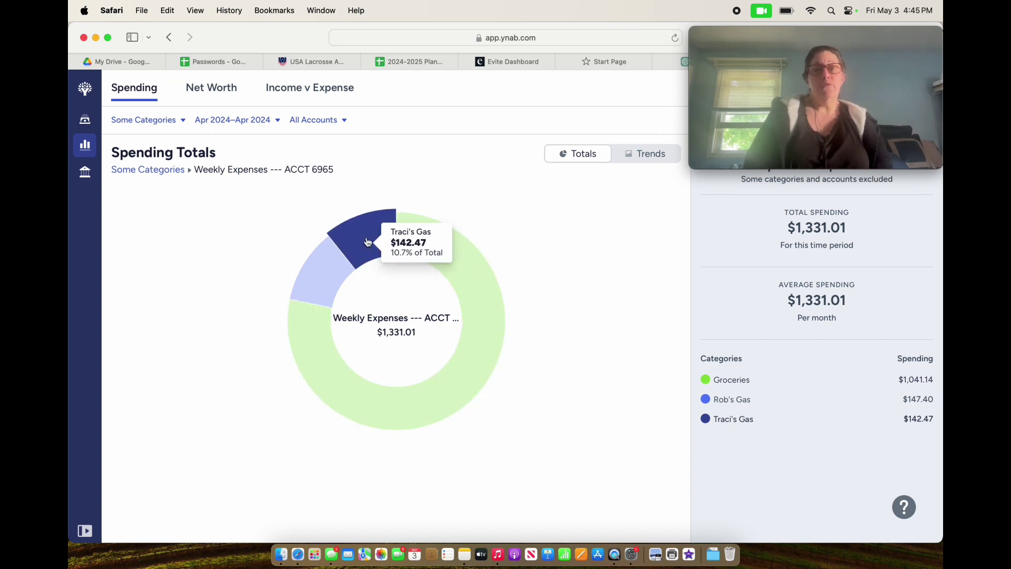
pyautogui.moveTo(328, 275)
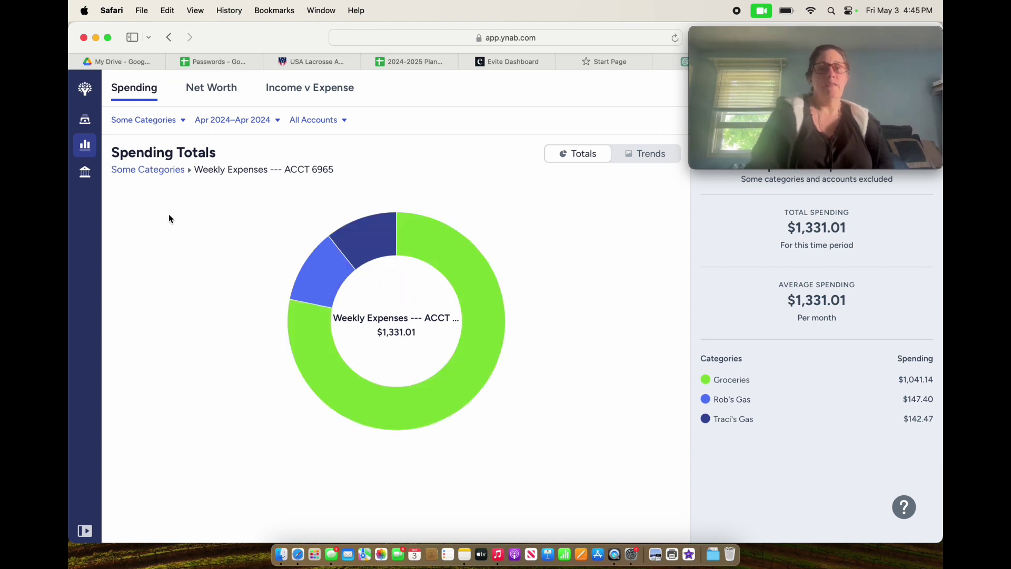
# Step: Return to the overall April totals, then examine the Sinking Funds breakdown, including birthdays, tithe, Easter, motorcycle insurance and doctor copays
pyautogui.click(155, 172)
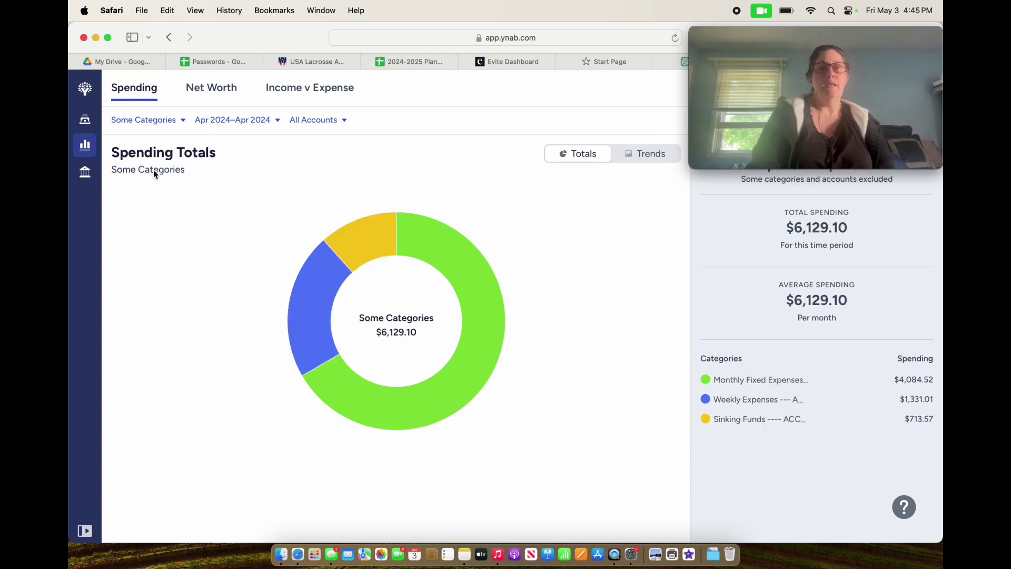
pyautogui.click(356, 243)
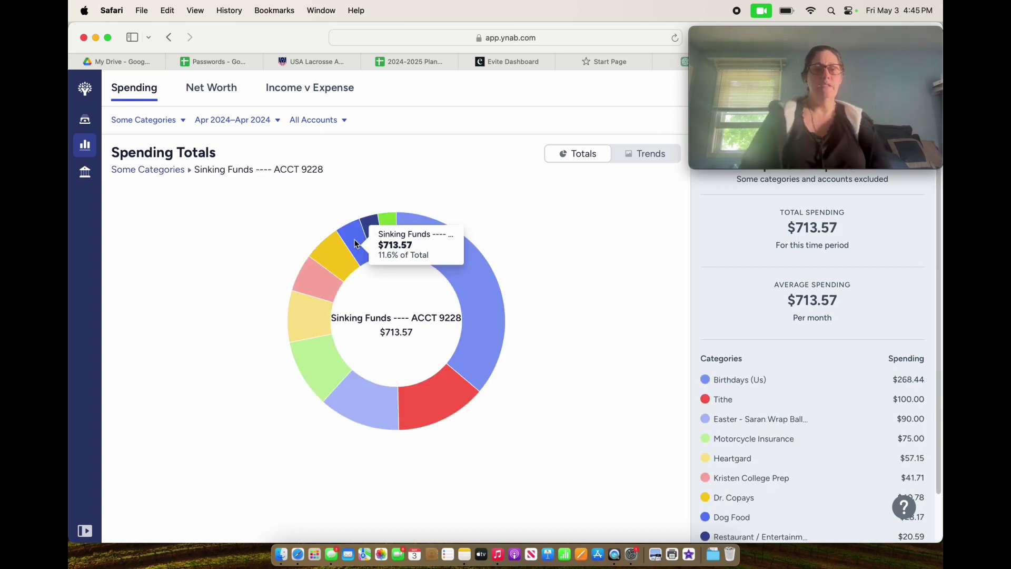
pyautogui.moveTo(427, 273)
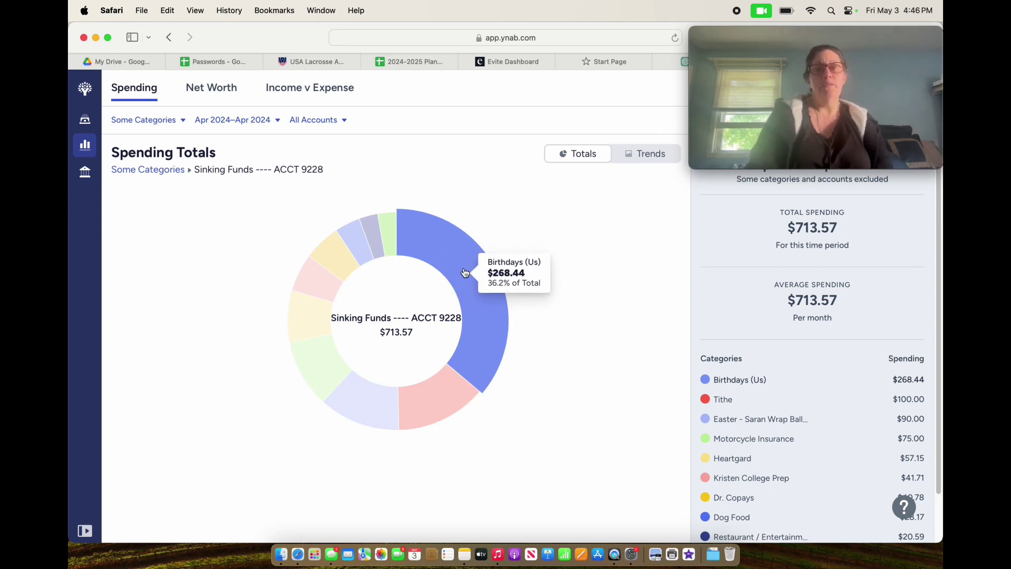
pyautogui.moveTo(426, 396)
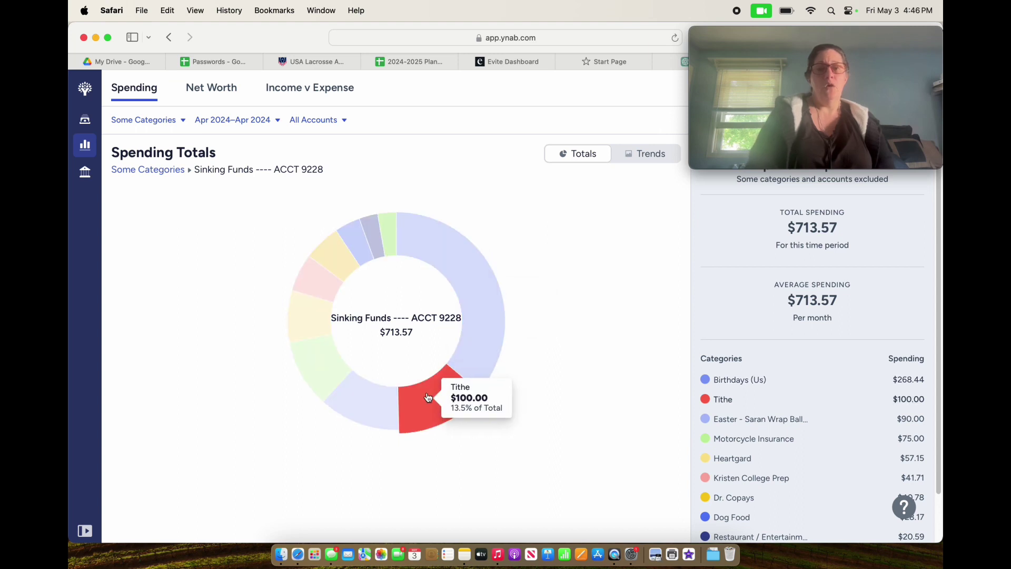
pyautogui.moveTo(352, 415)
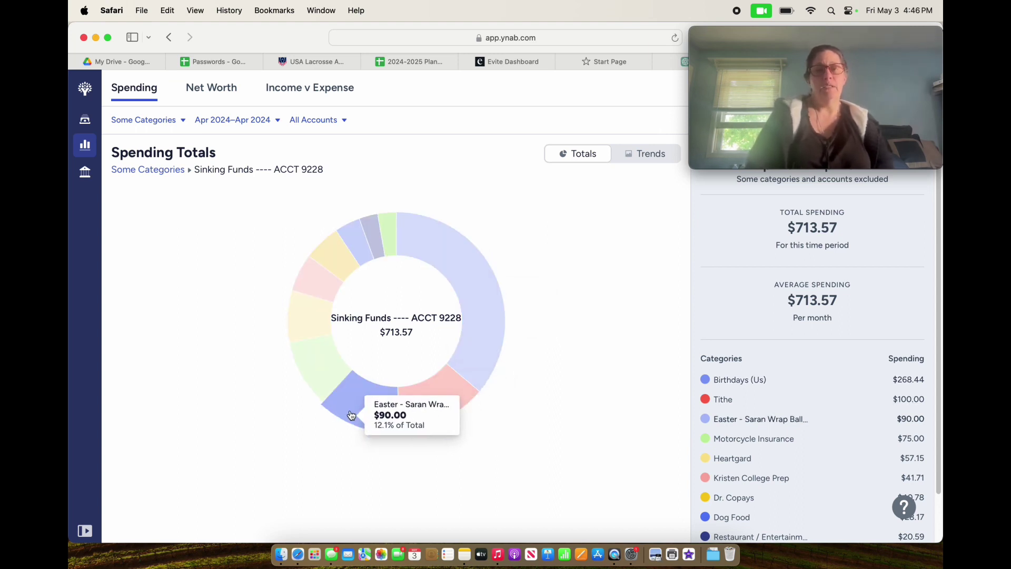
pyautogui.moveTo(317, 371)
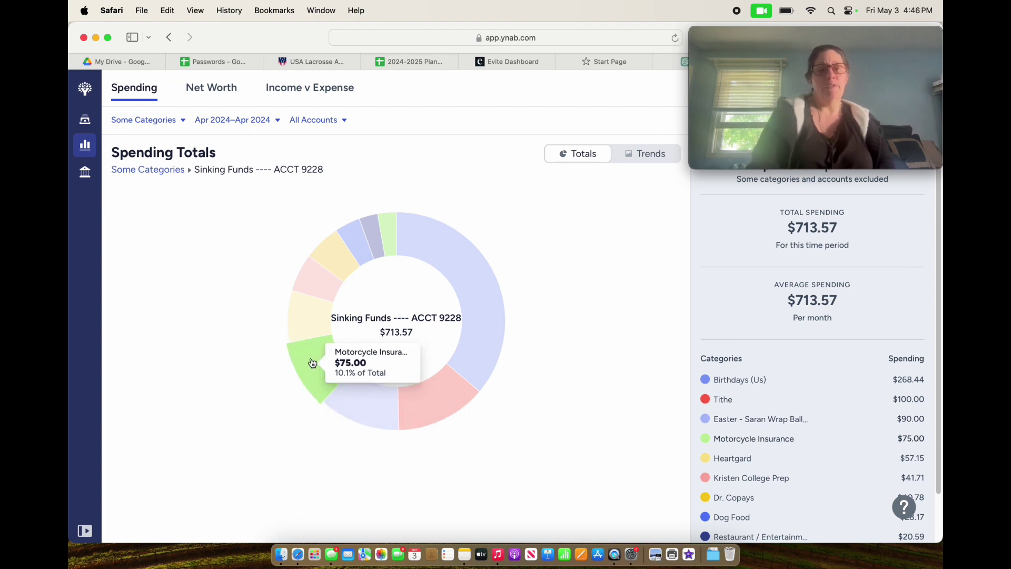
pyautogui.moveTo(302, 321)
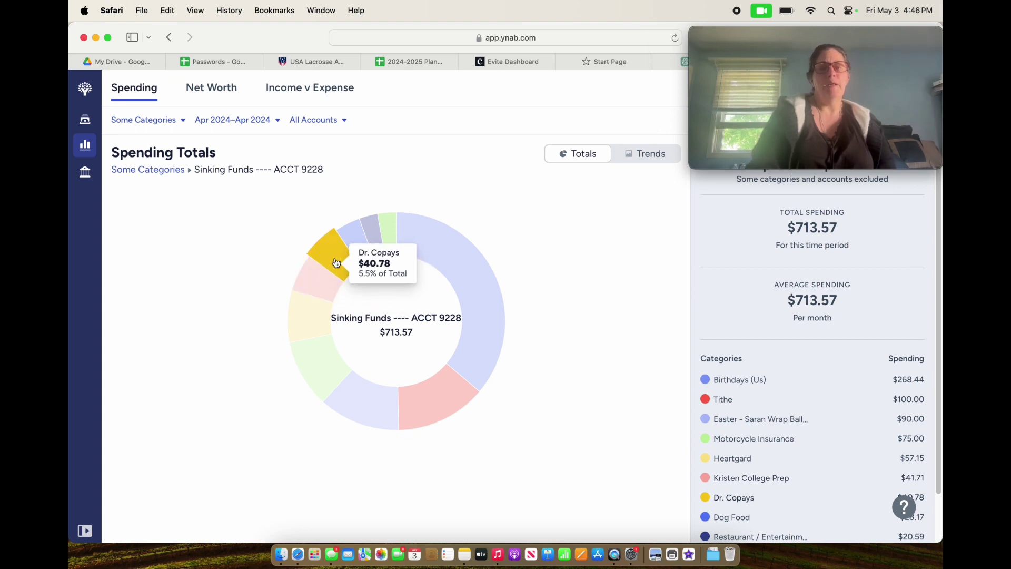
pyautogui.moveTo(355, 247)
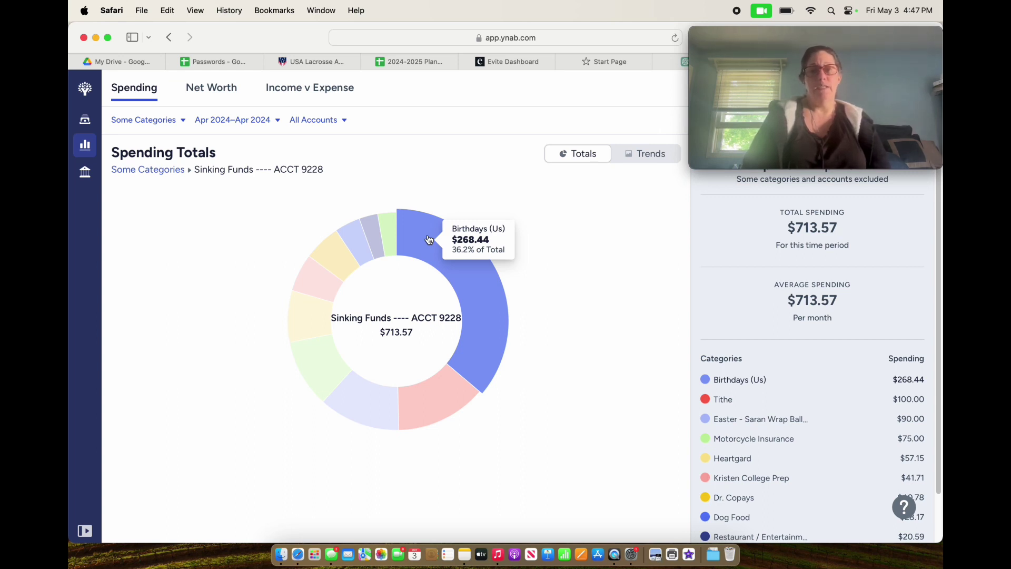
# Step: Go back to the overall April spending totals and compare the shares of the Sinking Funds and Monthly Fixed Expenses groups
pyautogui.click(160, 172)
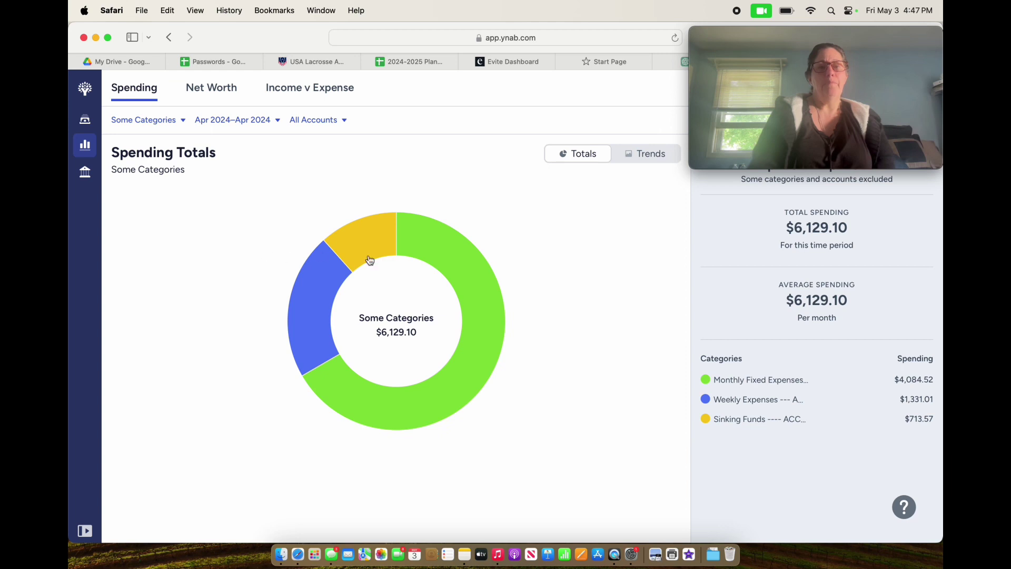
pyautogui.moveTo(379, 262)
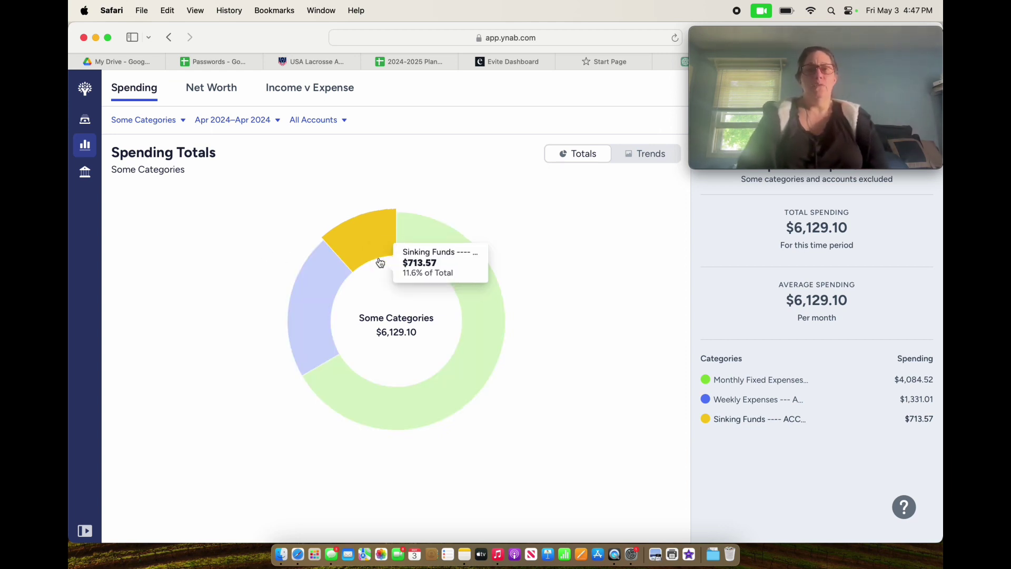
pyautogui.moveTo(409, 421)
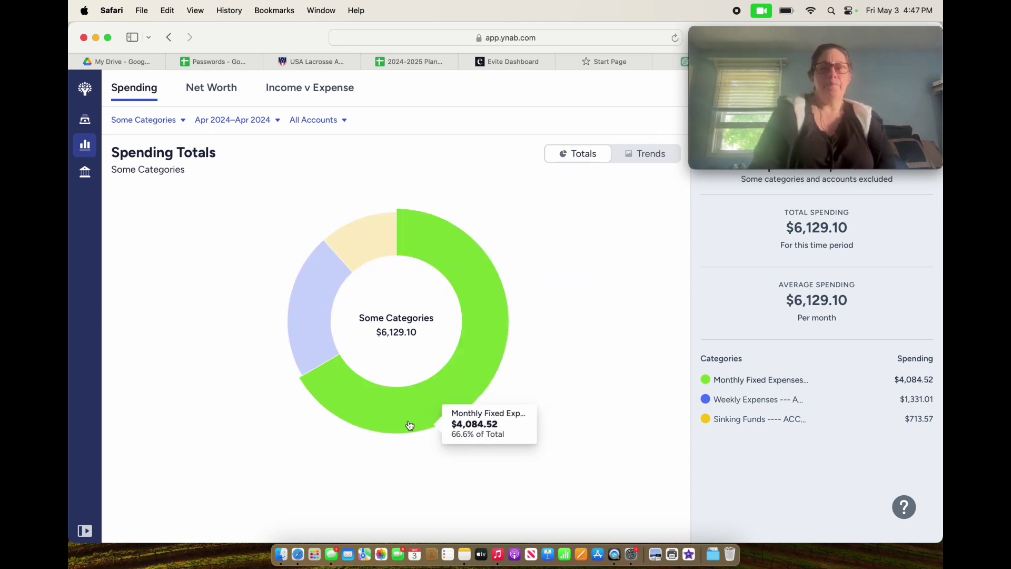